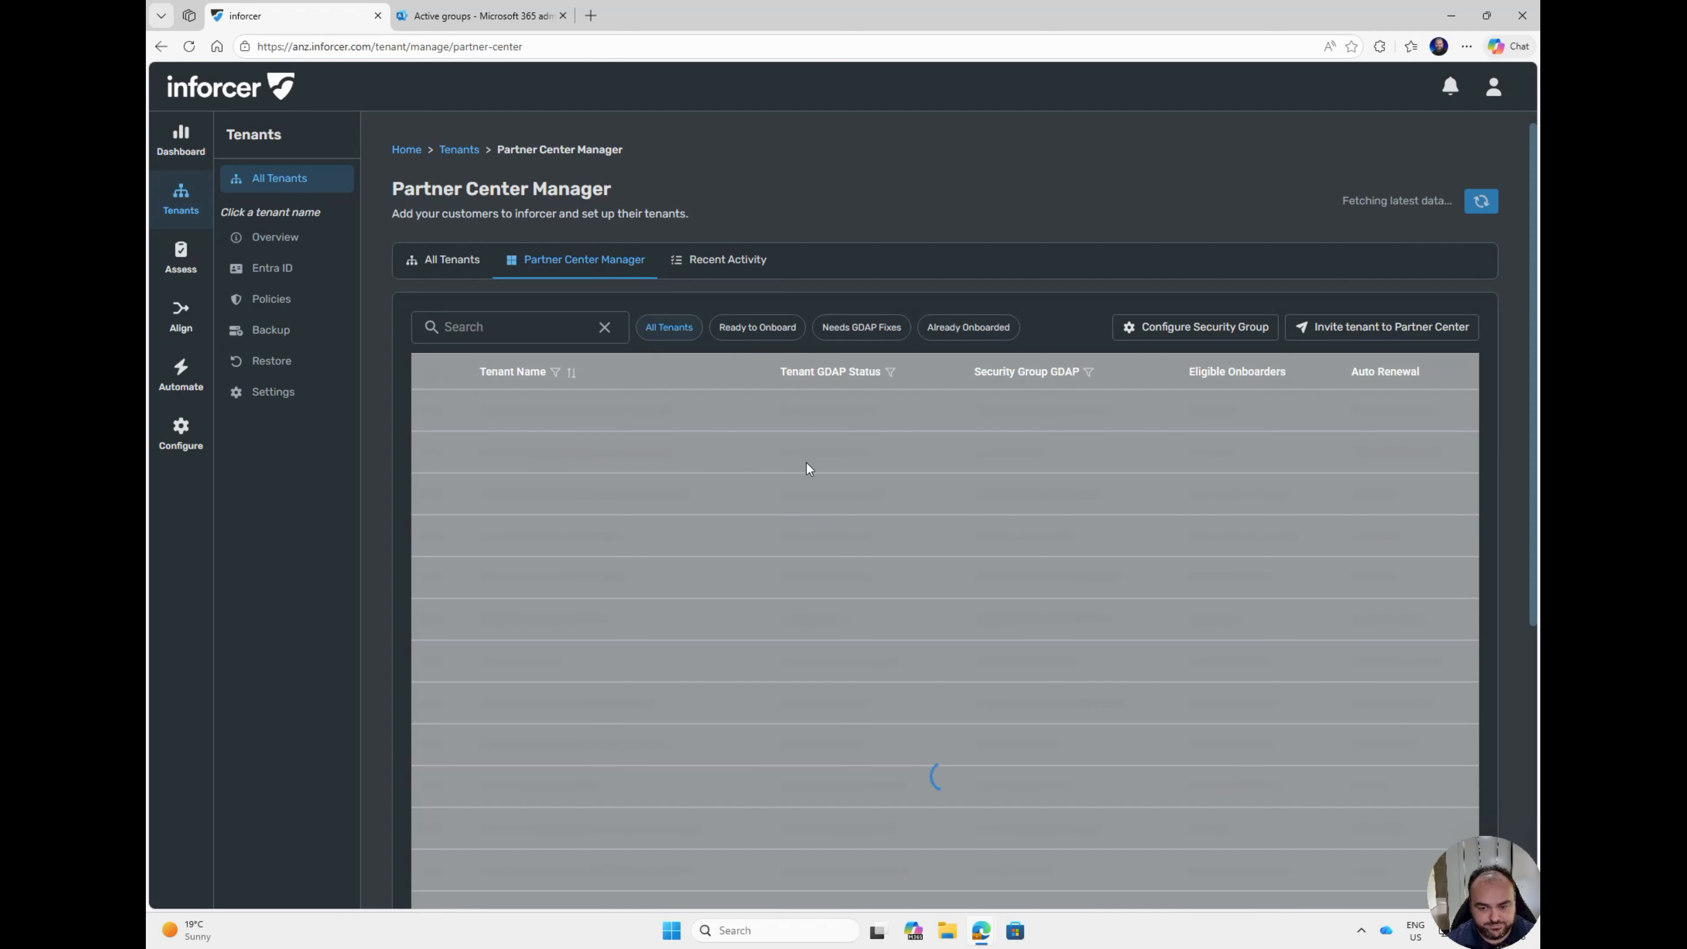
Step: Create a 730-day GDAP relationship for the tenant without GDAP, with all roles except Global Administrator and auto extend enabled
scroll(1039, 746, "up", 1)
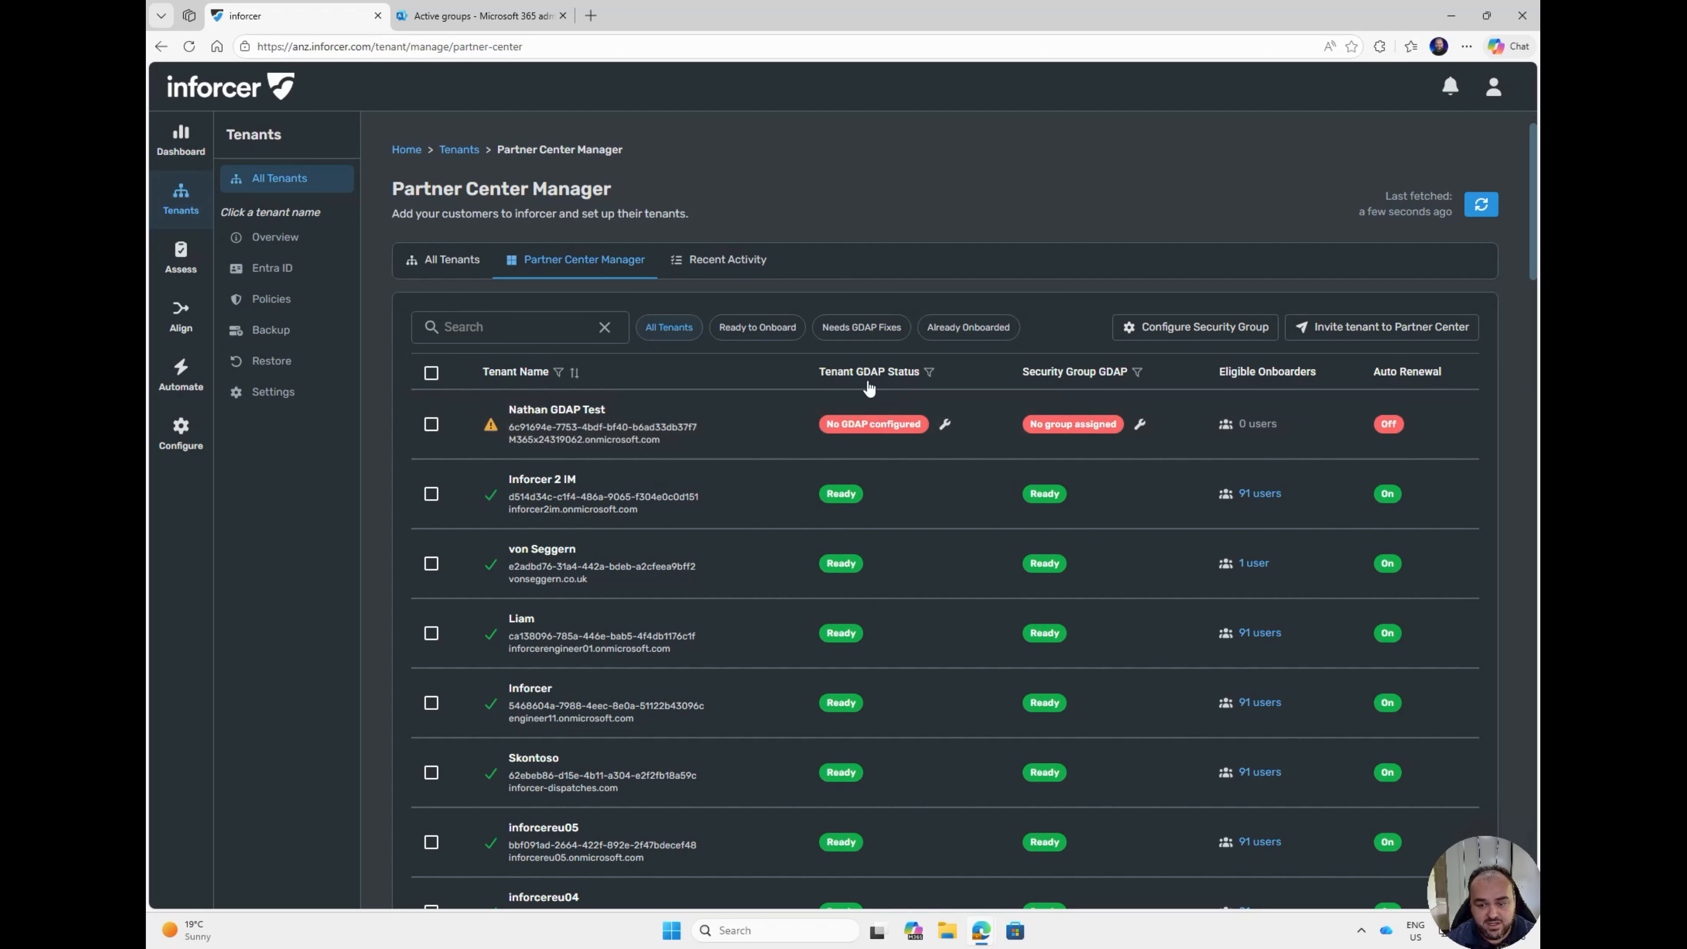
left_click(944, 425)
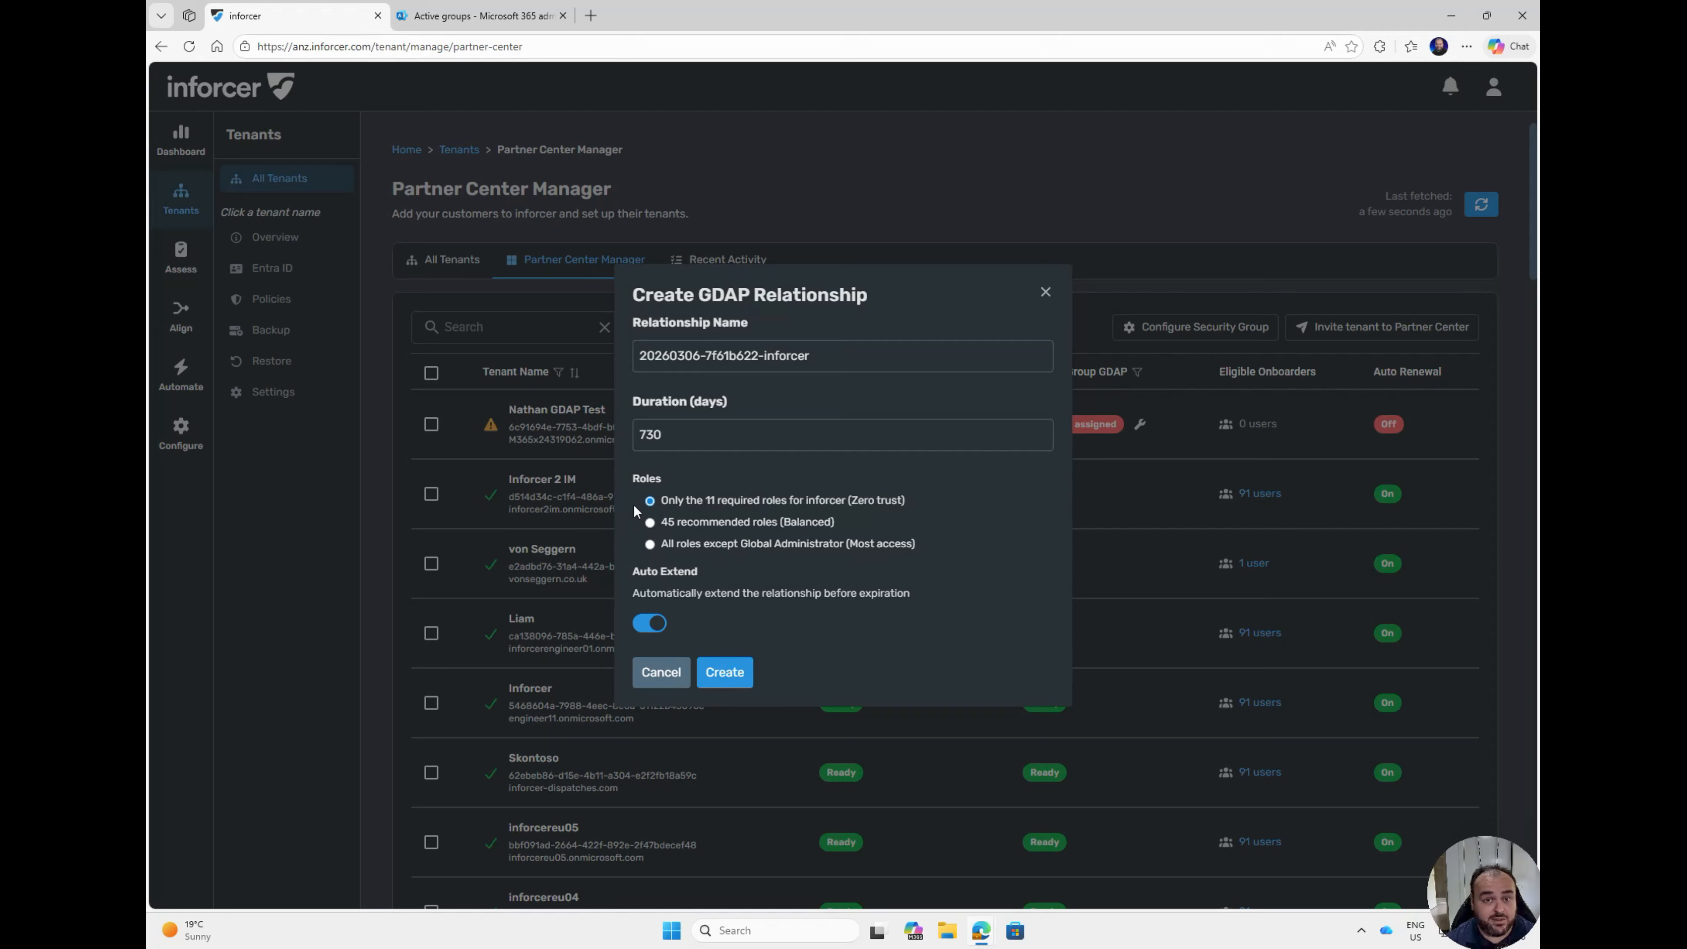
left_click(649, 543)
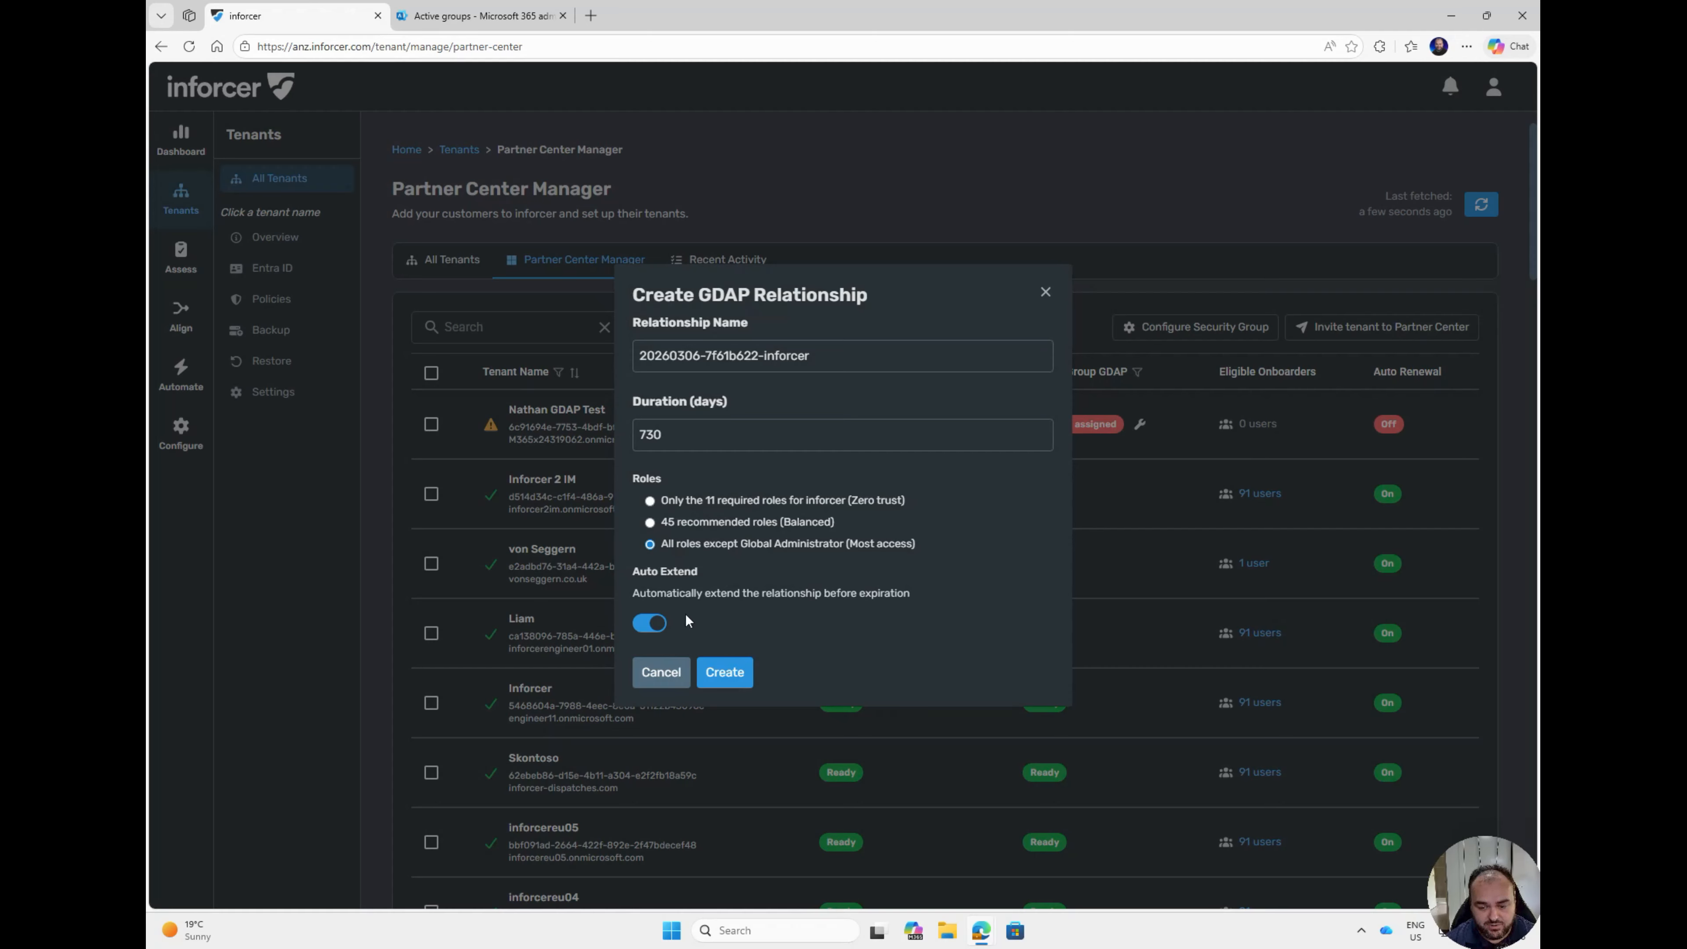
left_click(724, 671)
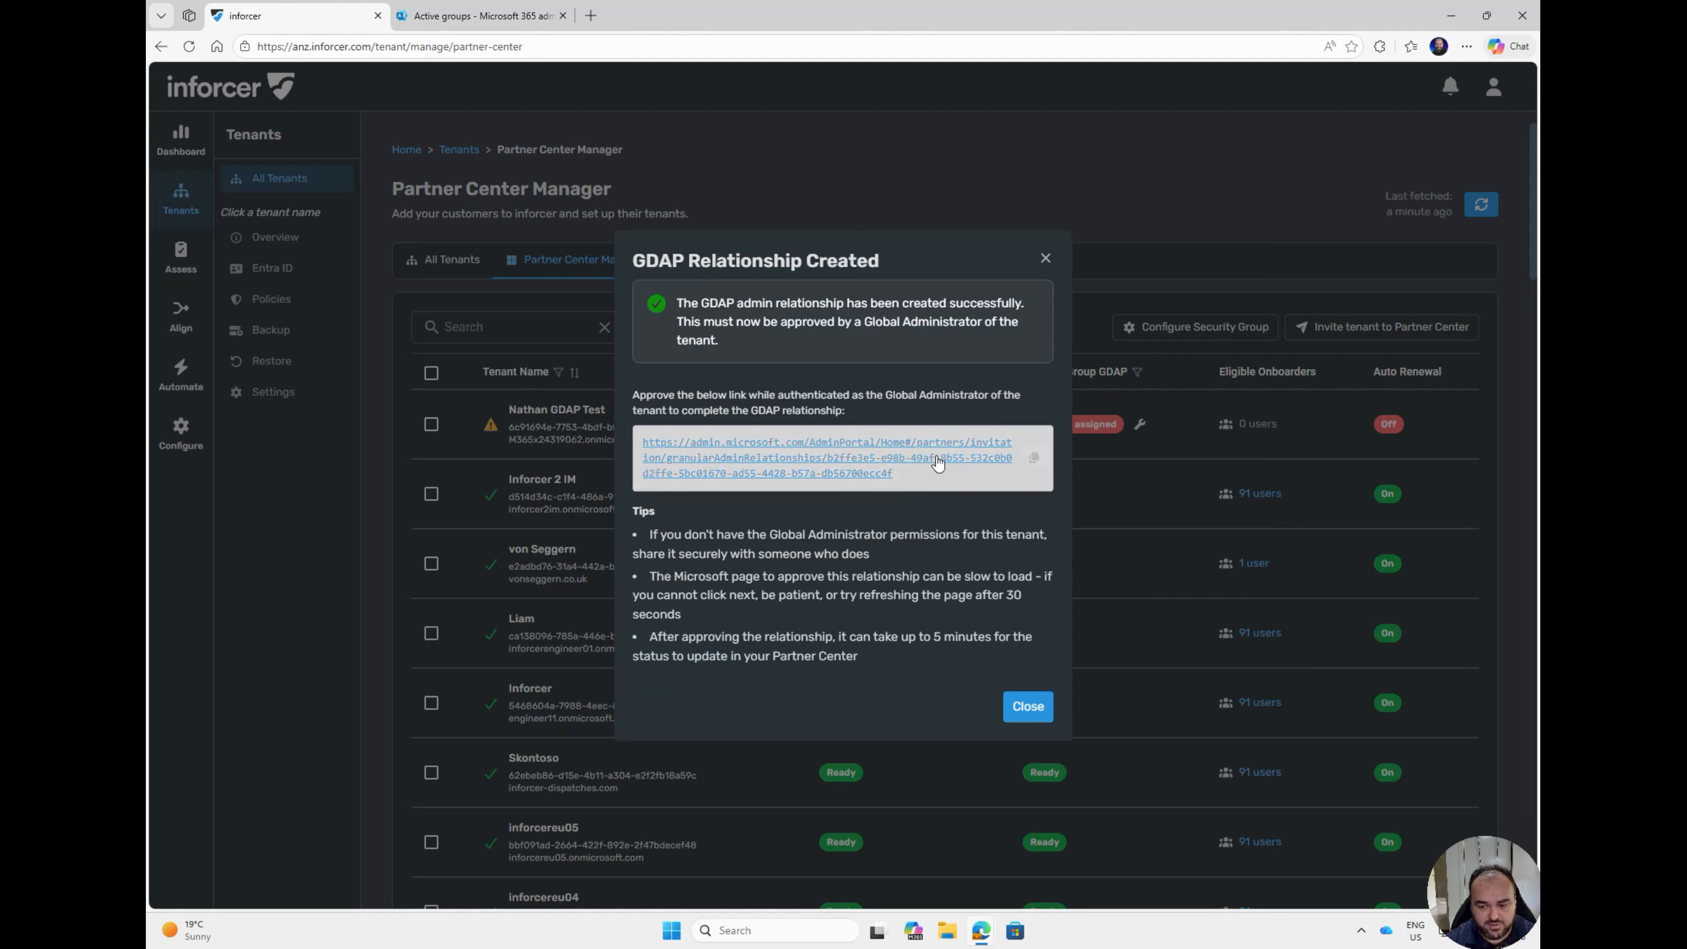
Step: Copy the GDAP approval link and open it in a new tab of the InPrivate browser window
left_click(1035, 460)
mouse_move(981, 930)
left_click(991, 823)
left_click(401, 78)
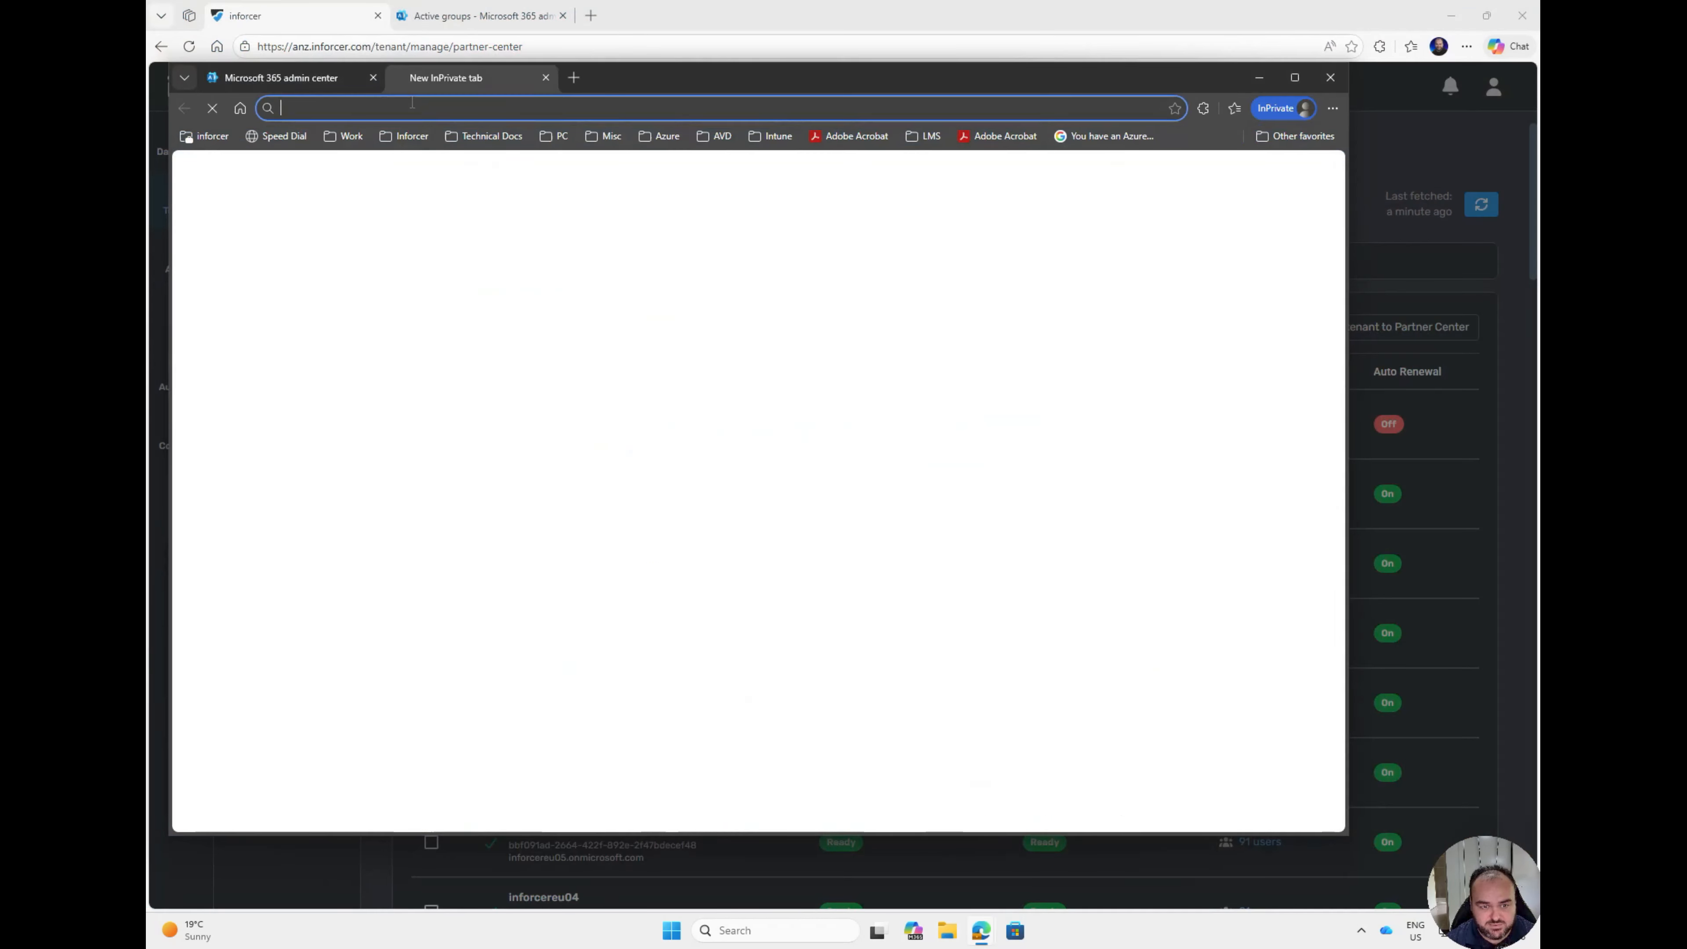
key("ctrl+v")
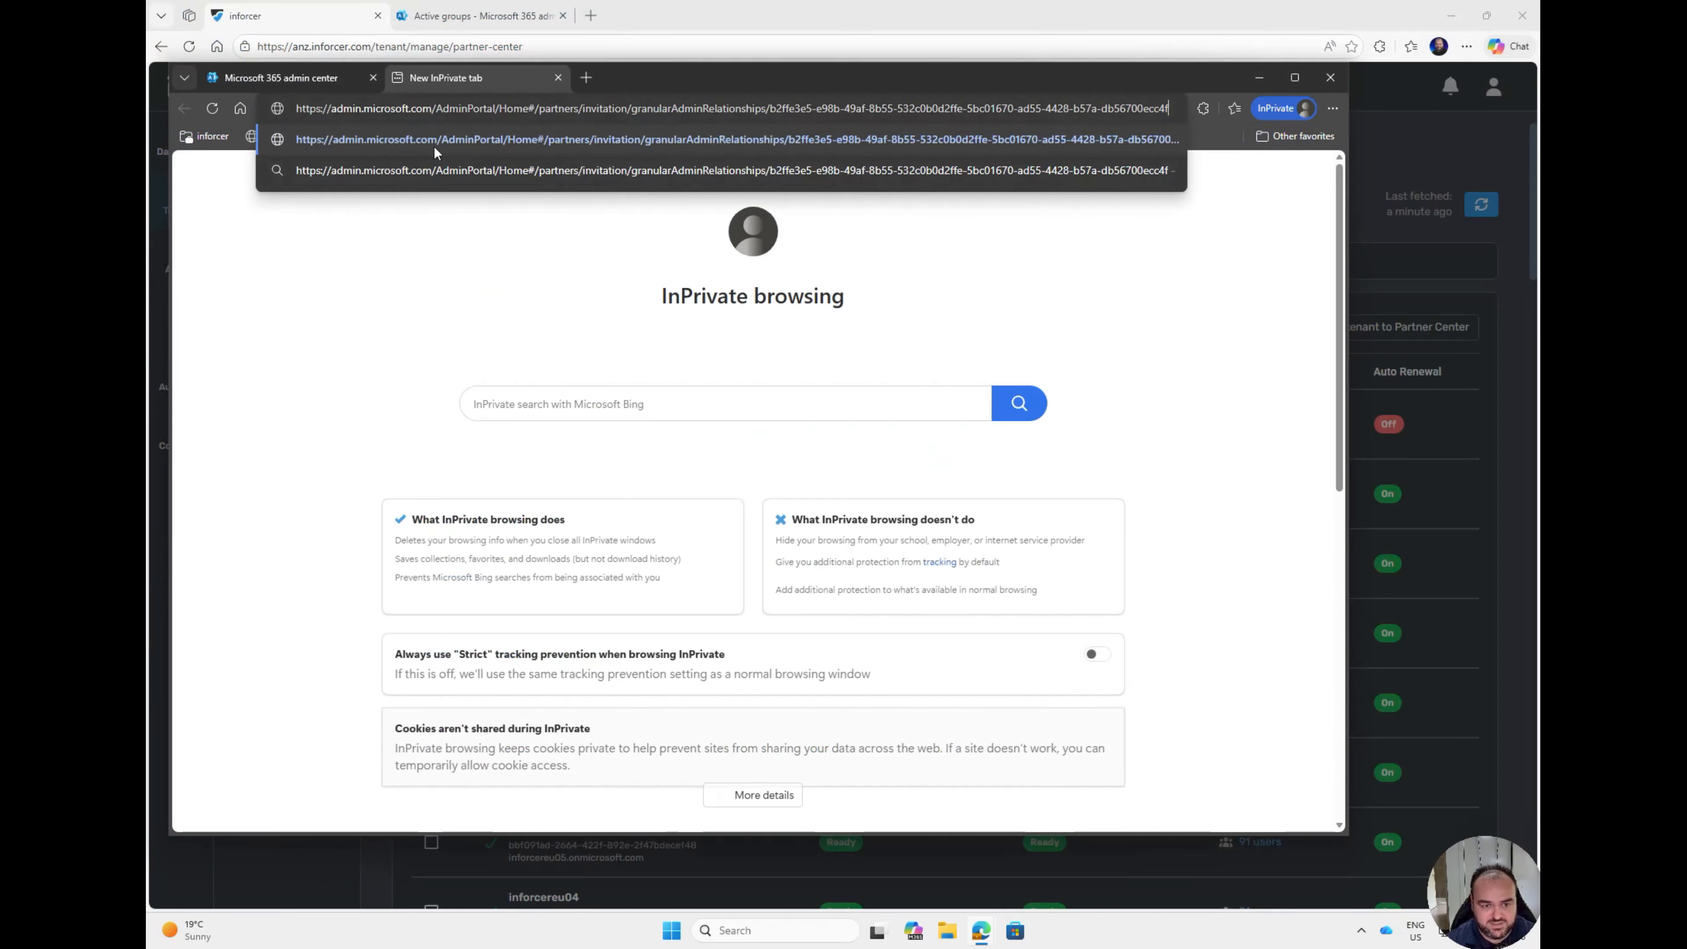
key("Return")
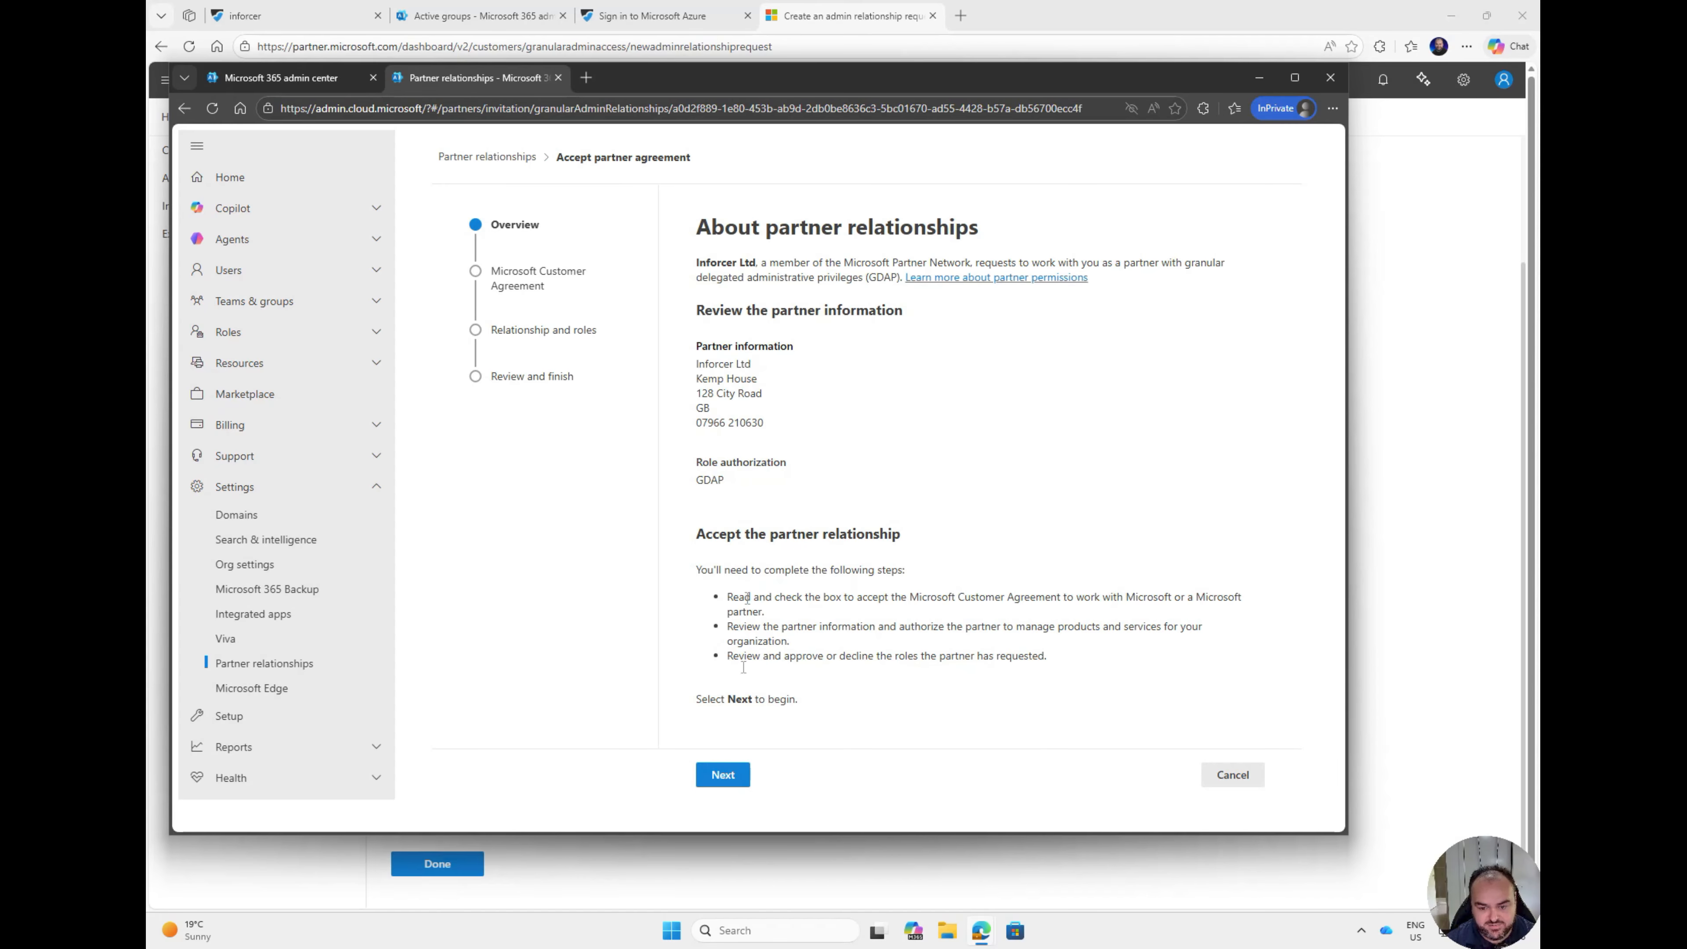
Step: Begin the partner relationship approval and accept the Microsoft Customer Agreement
left_click(722, 774)
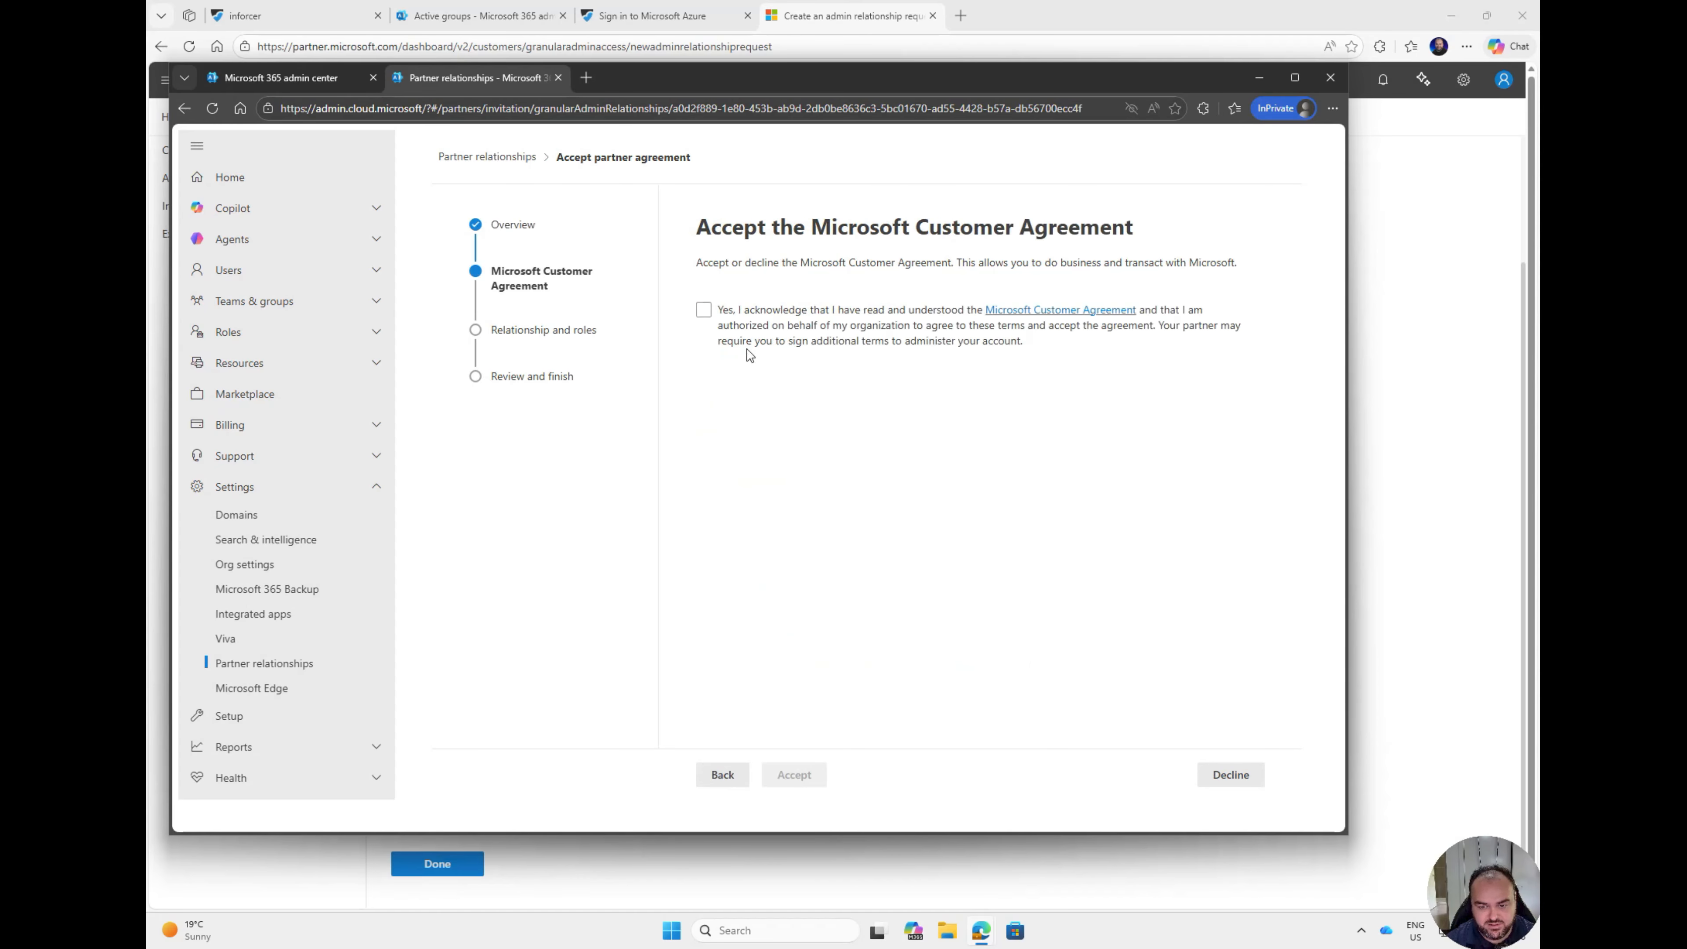
left_click(721, 311)
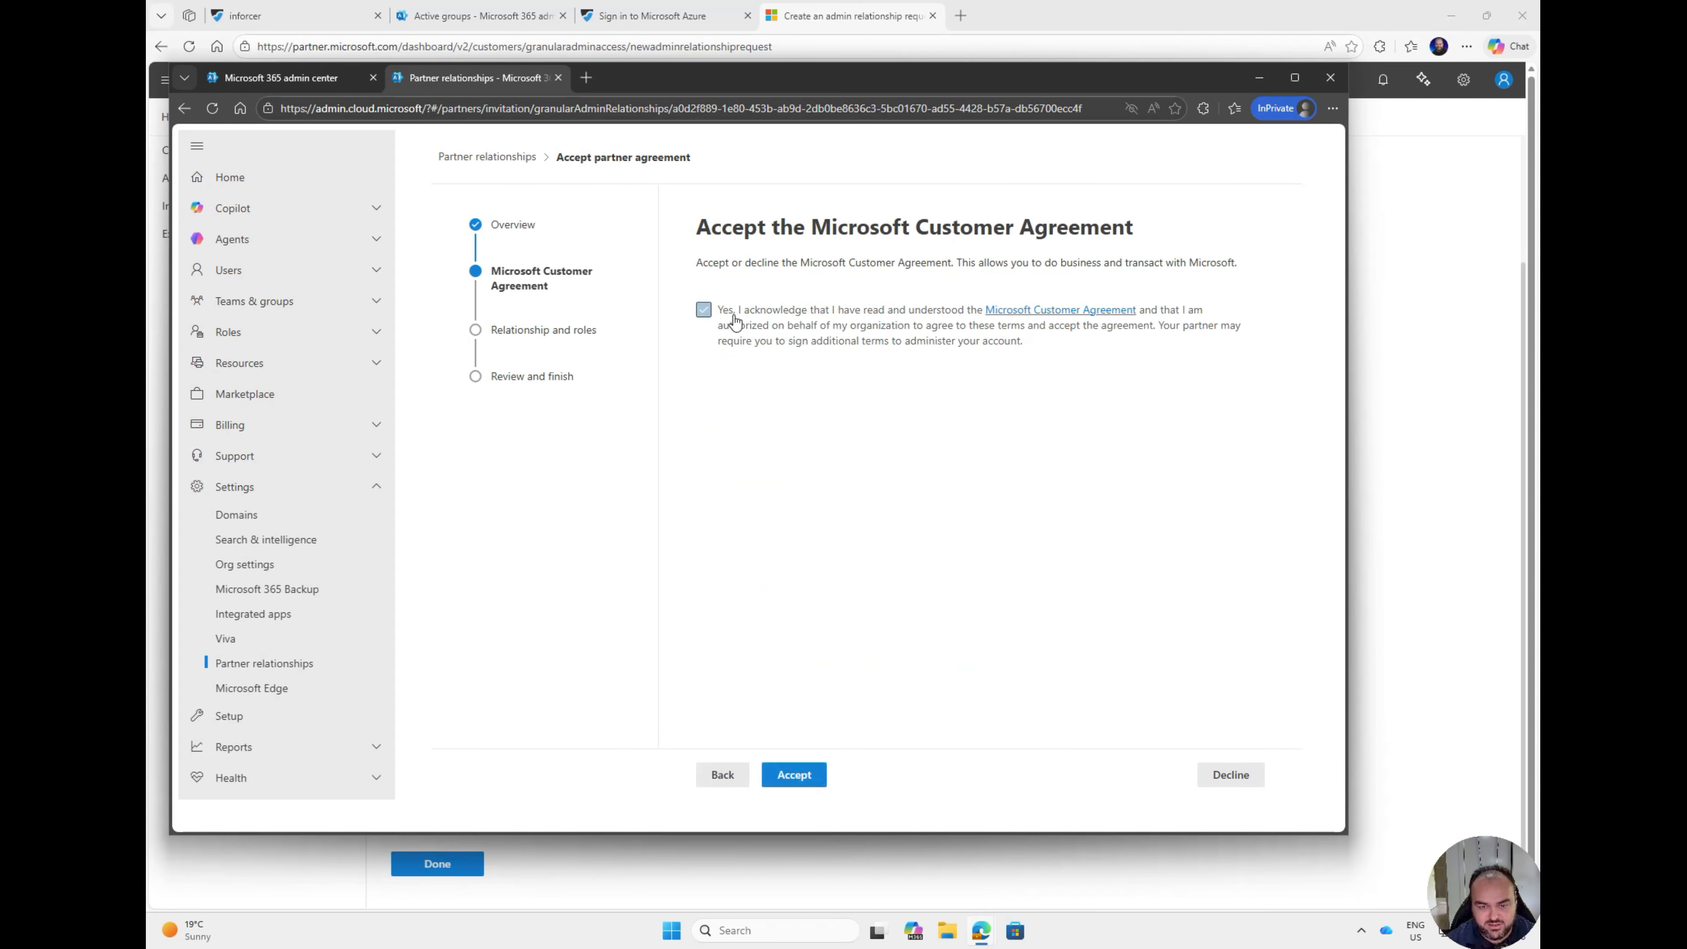
left_click(797, 777)
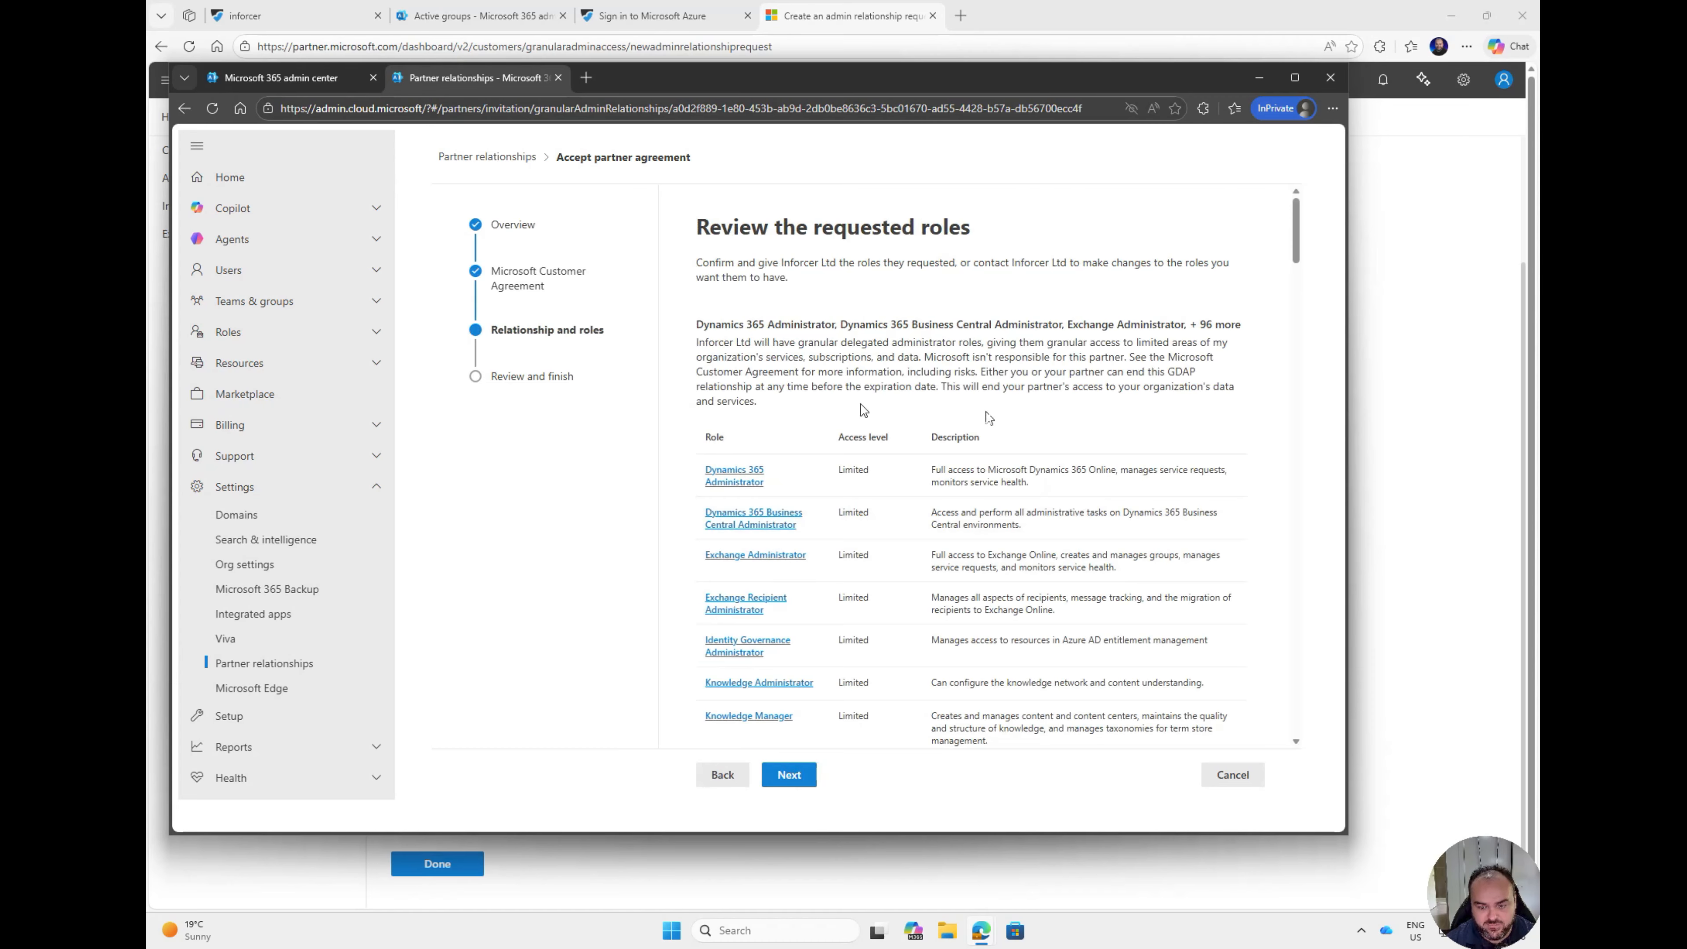
Step: Review the roles requested by Inforcer Ltd and accept the partner relationship
scroll(1010, 490, "down", 3)
scroll(1009, 490, "up", 10)
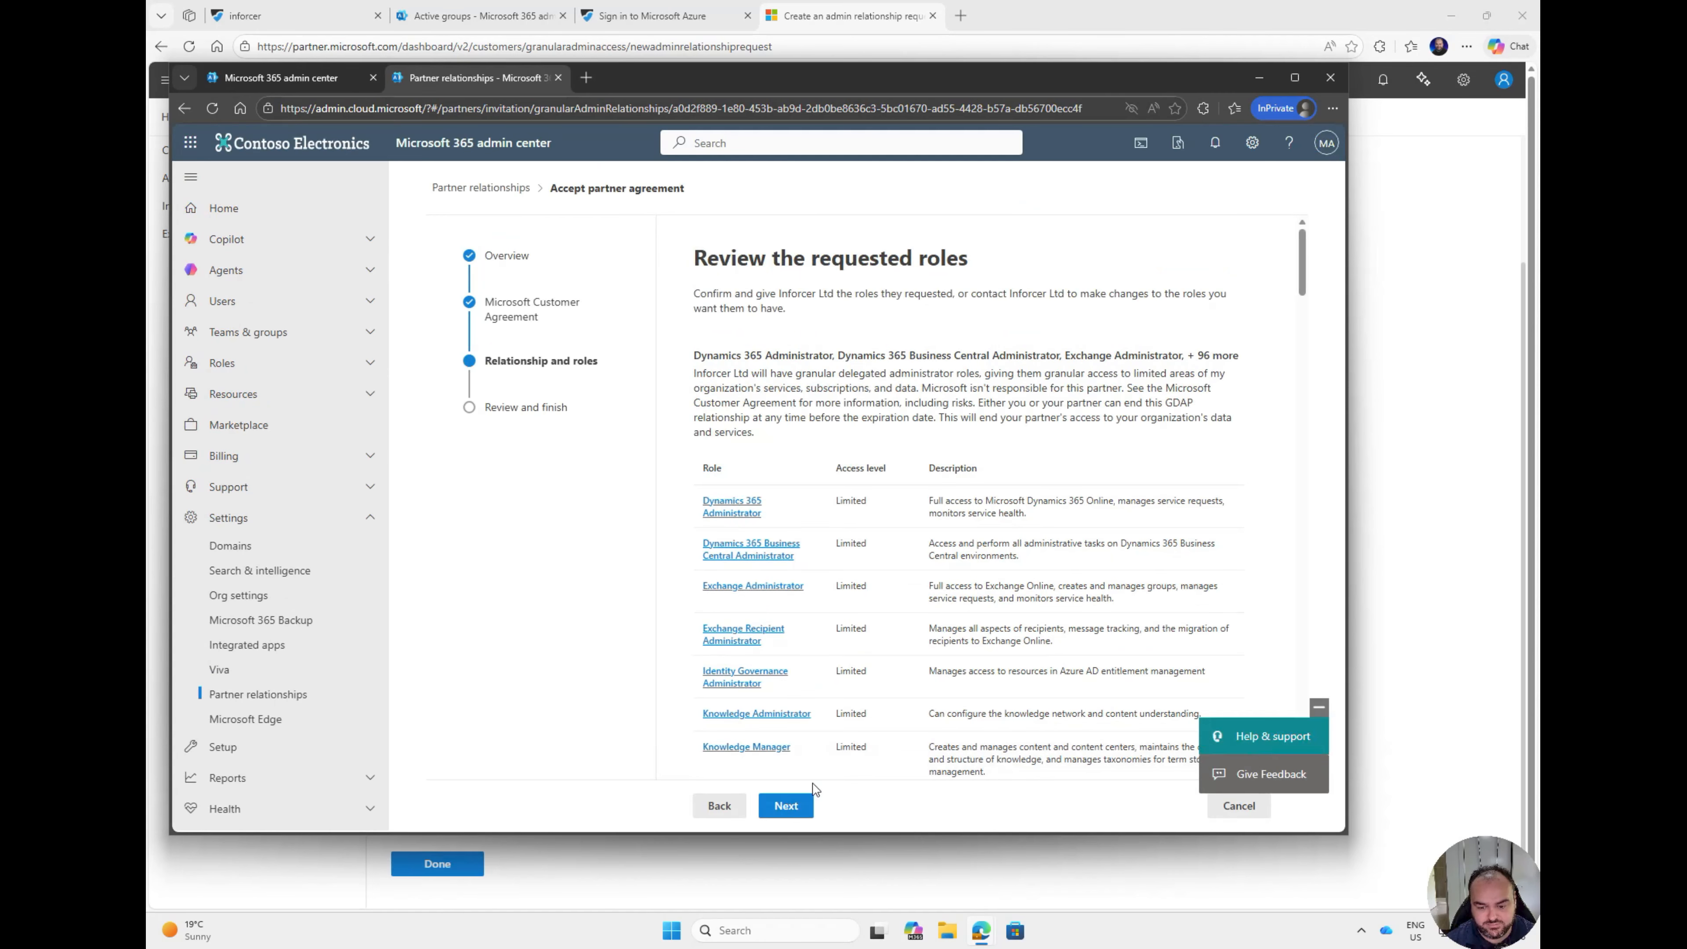
left_click(790, 804)
scroll(888, 433, "down", 10)
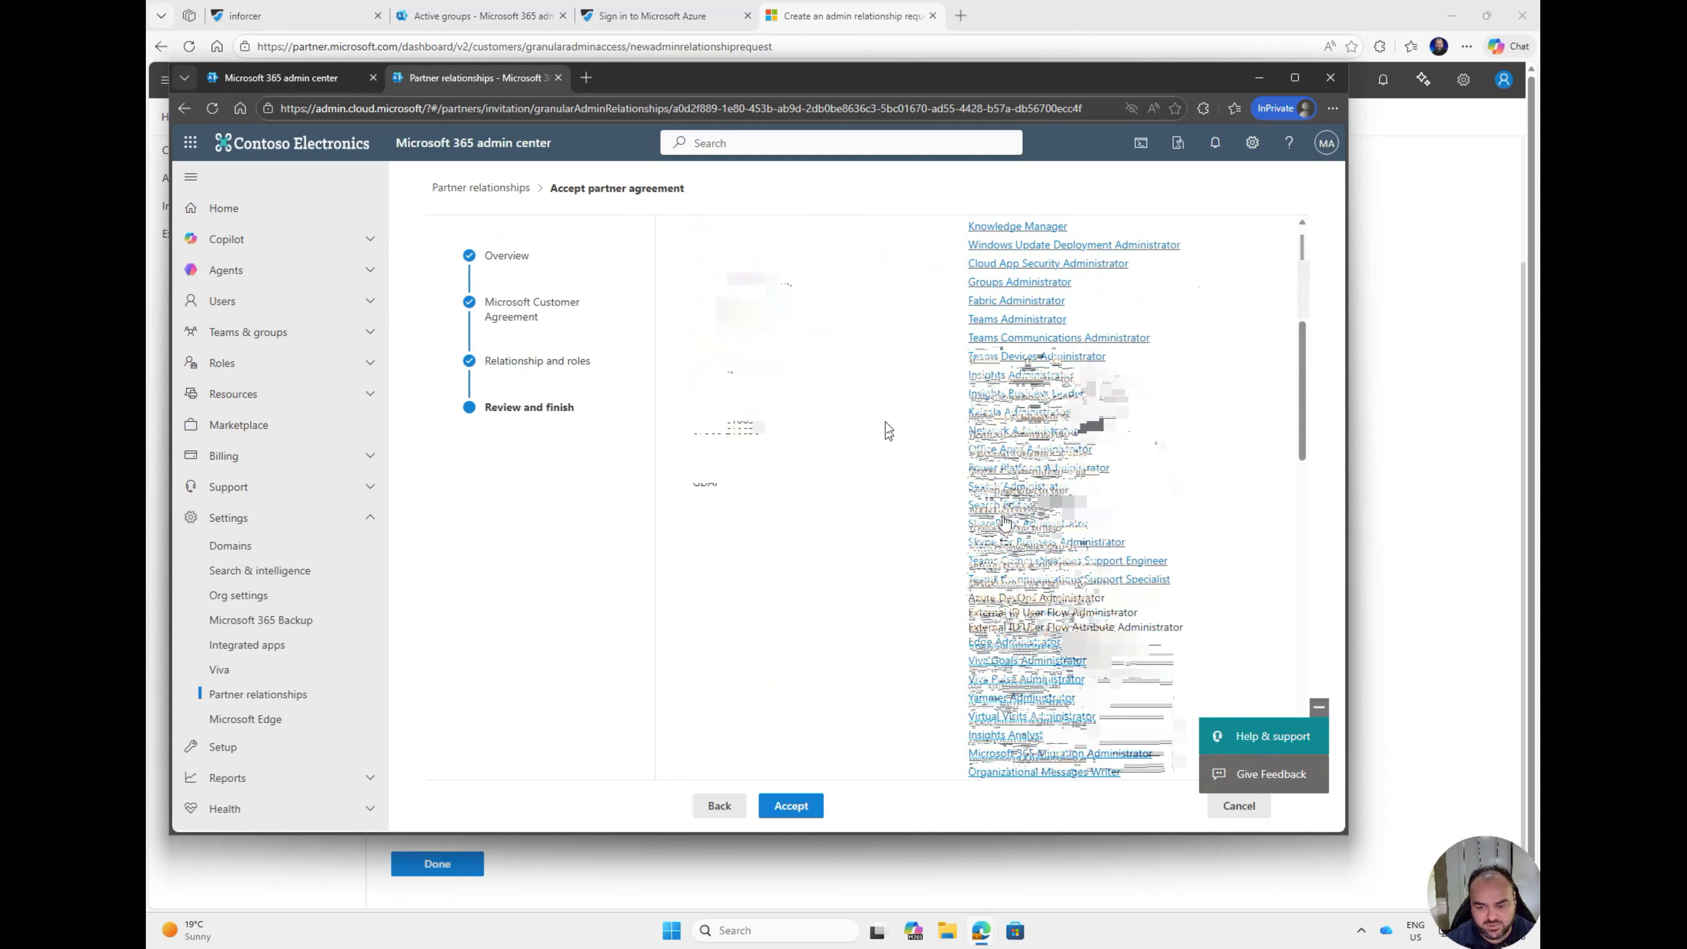
scroll(858, 584, "up", 20)
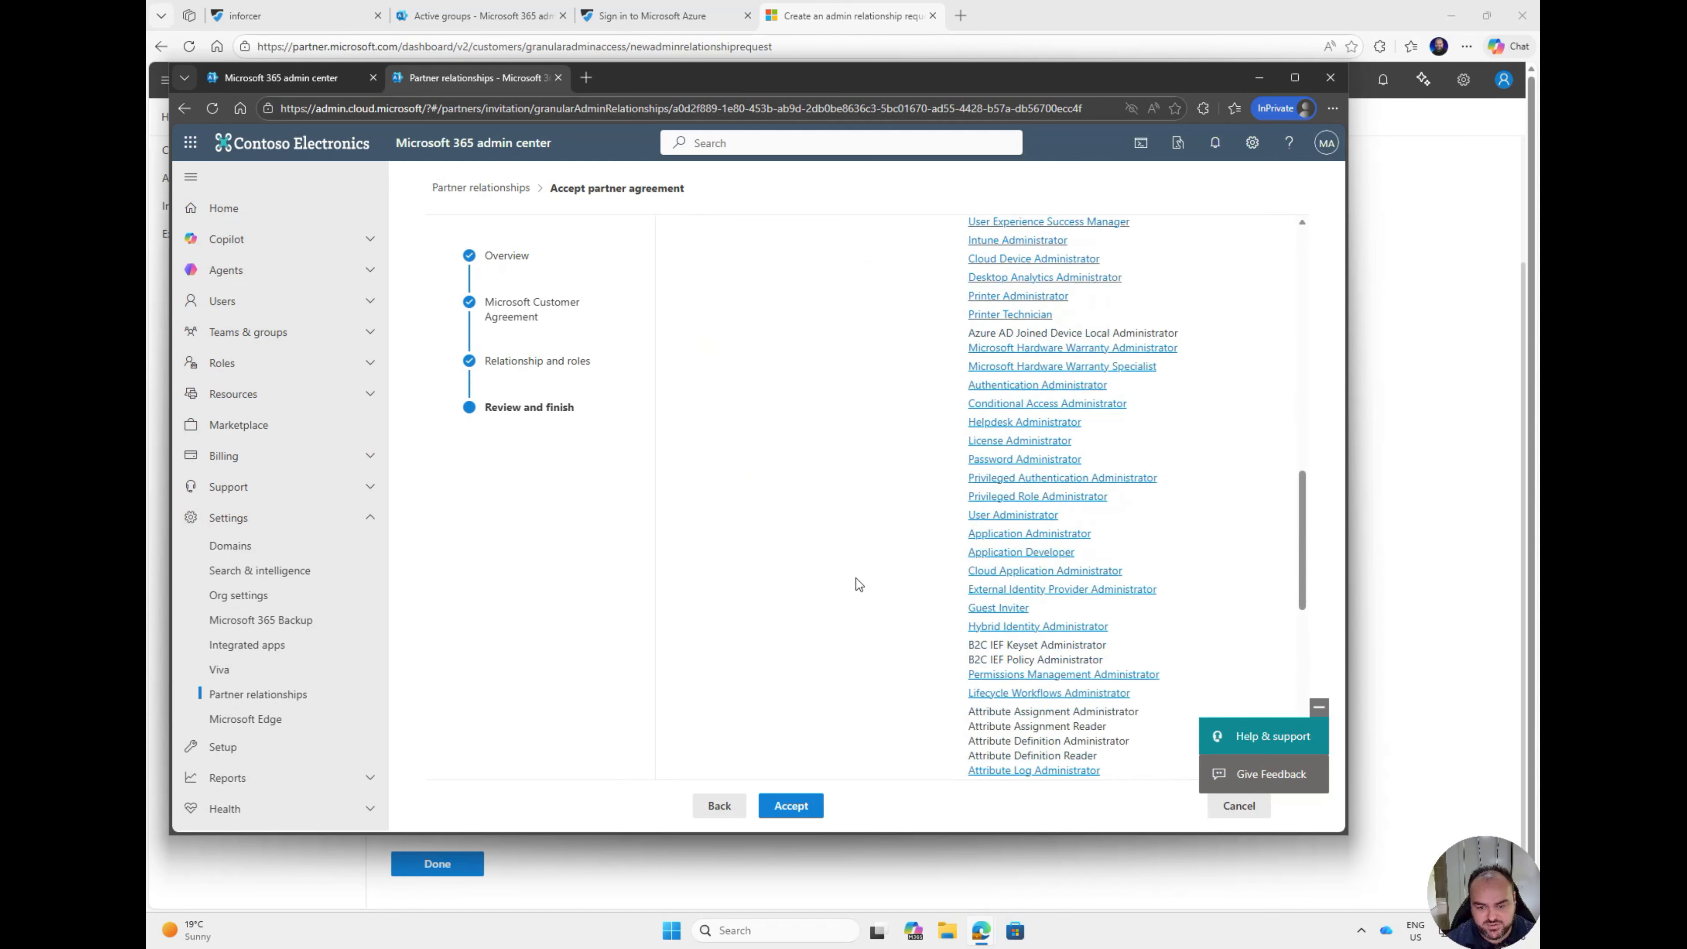
left_click(790, 805)
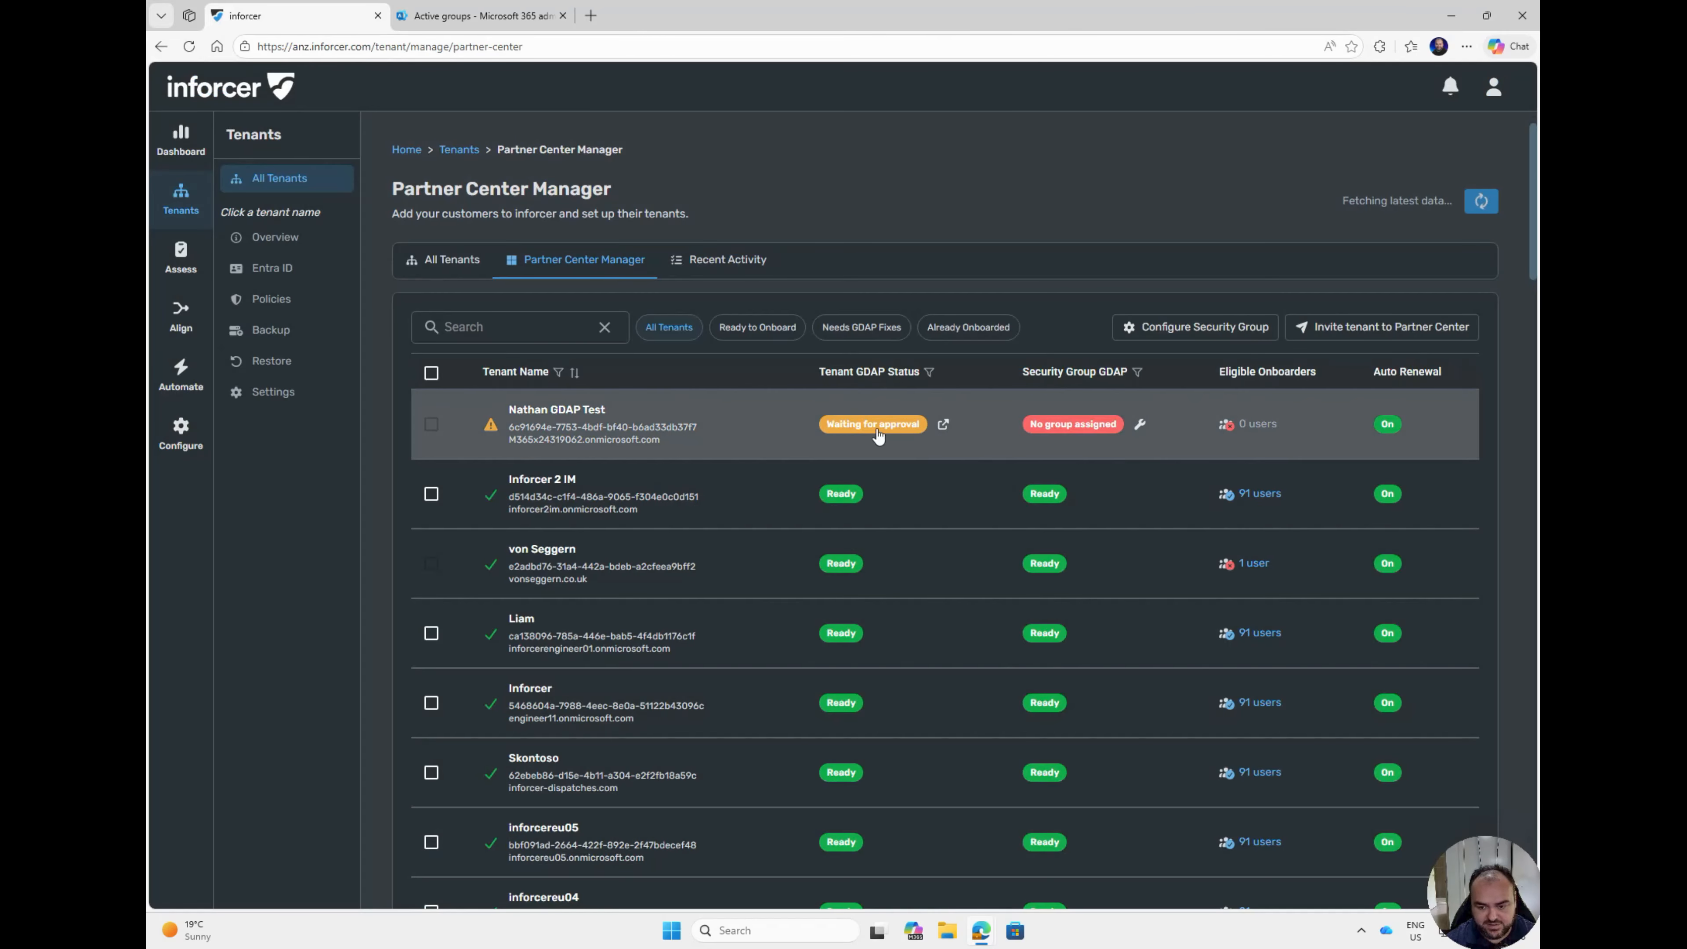
Step: Refresh the Partner Center Manager data and assign the GDAPOnboarding security group to the test tenant's GDAP relationship
left_click(1481, 205)
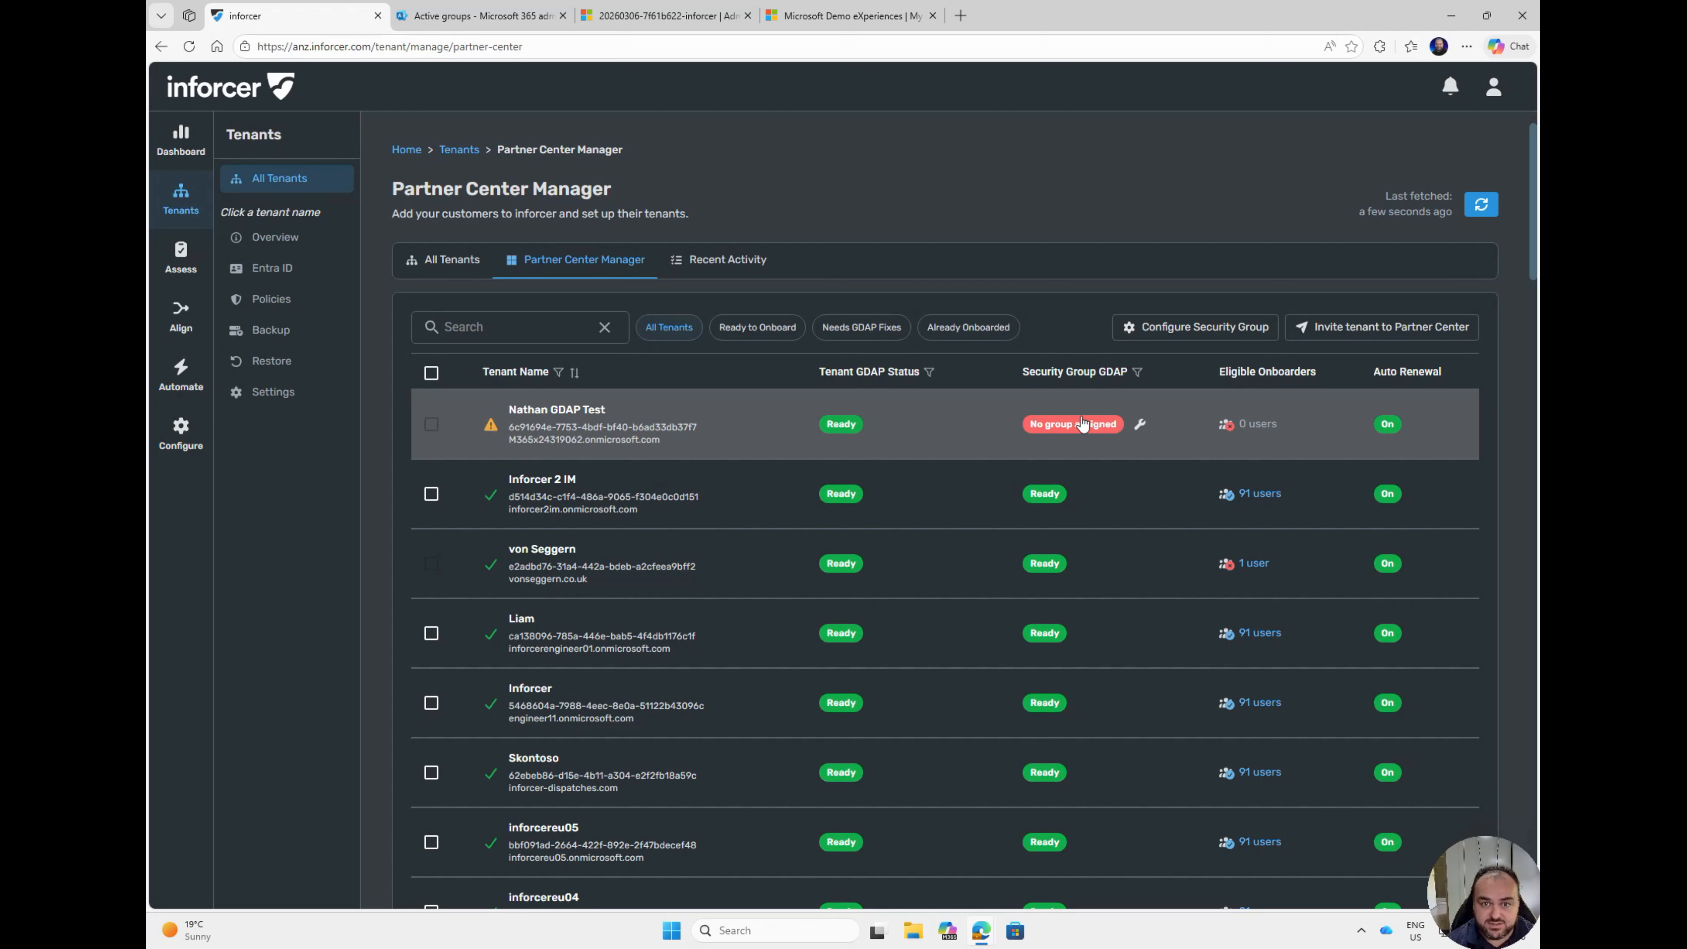
left_click(1139, 425)
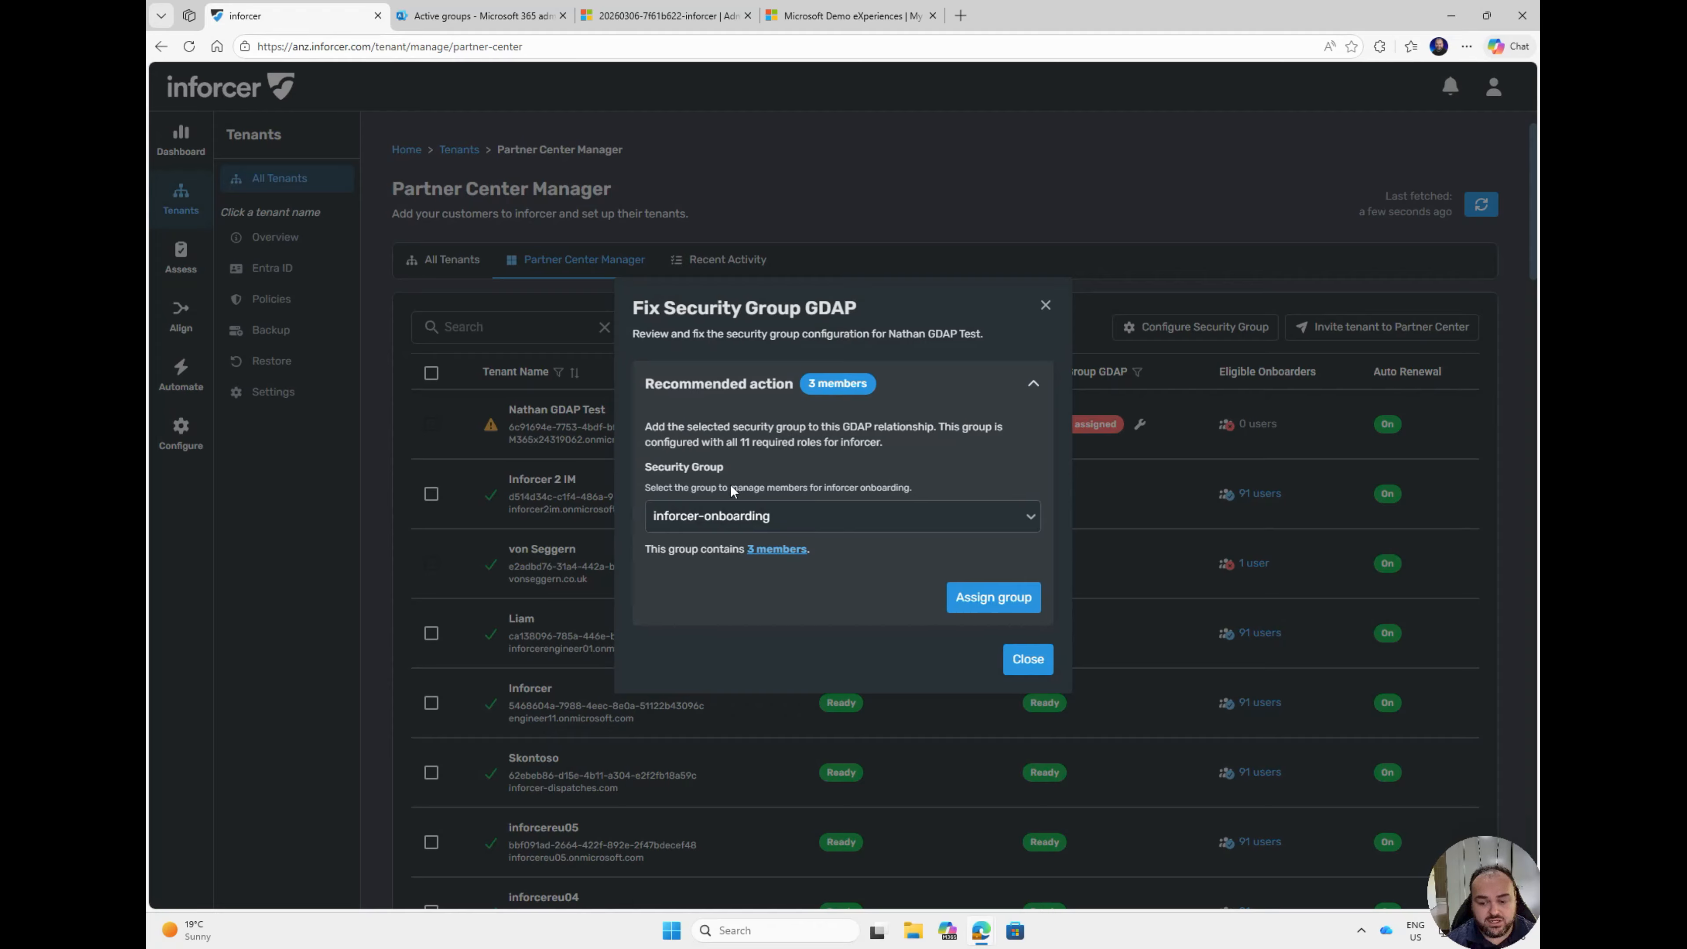
left_click(738, 522)
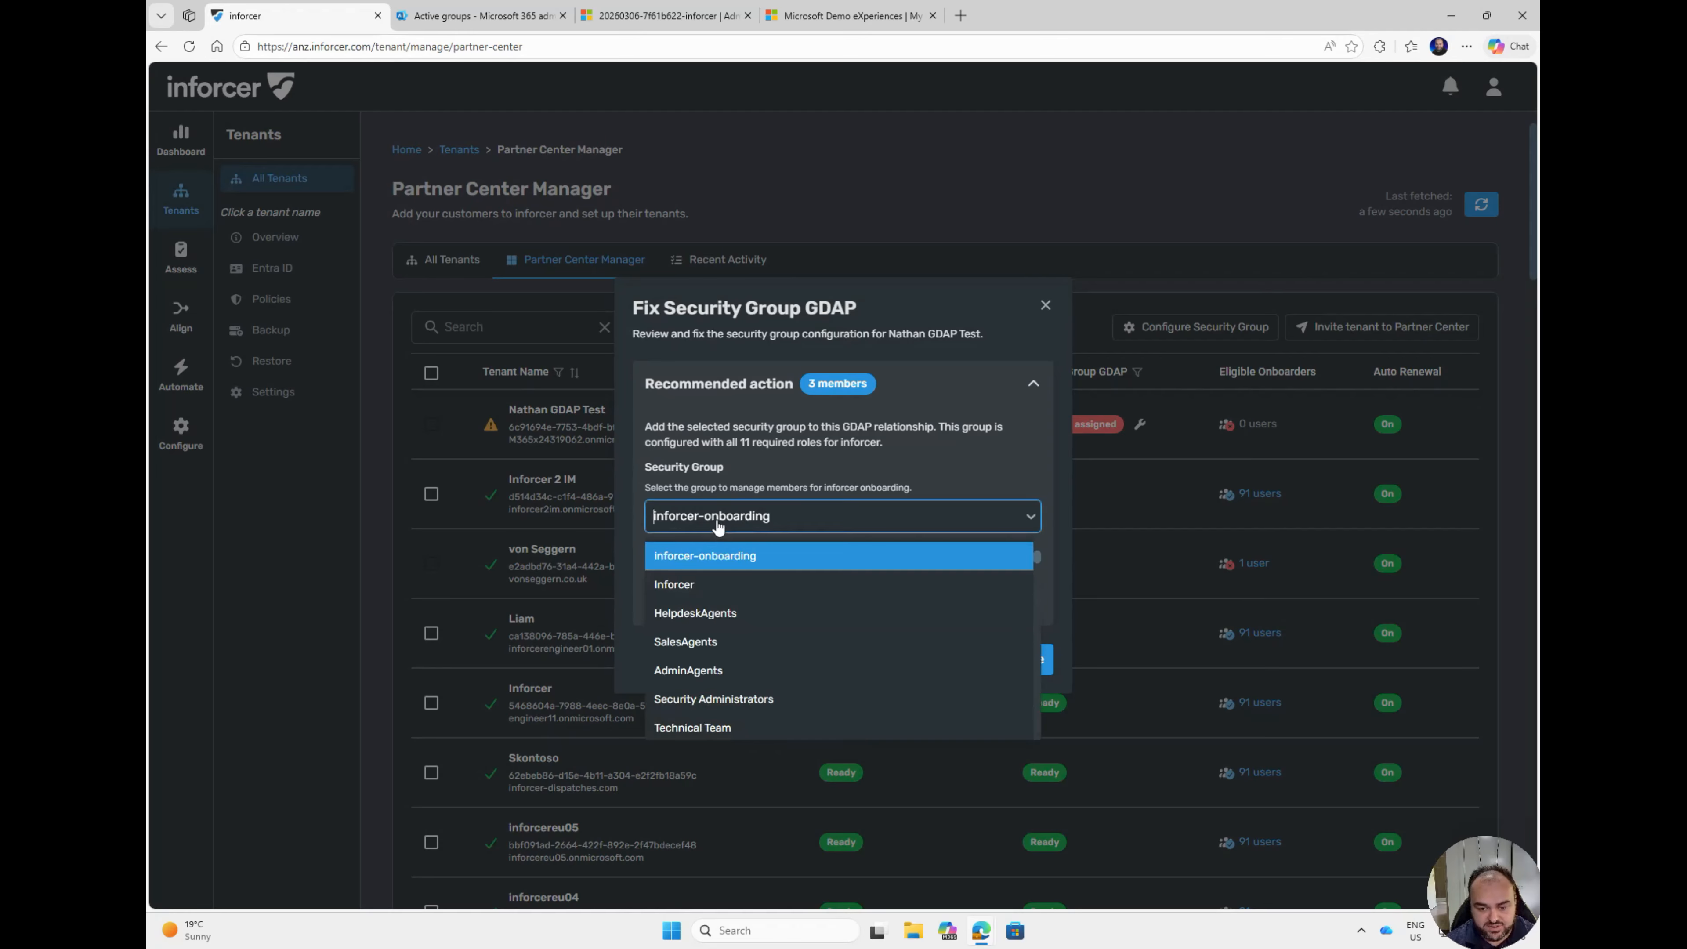
scroll(770, 612, "down", 3)
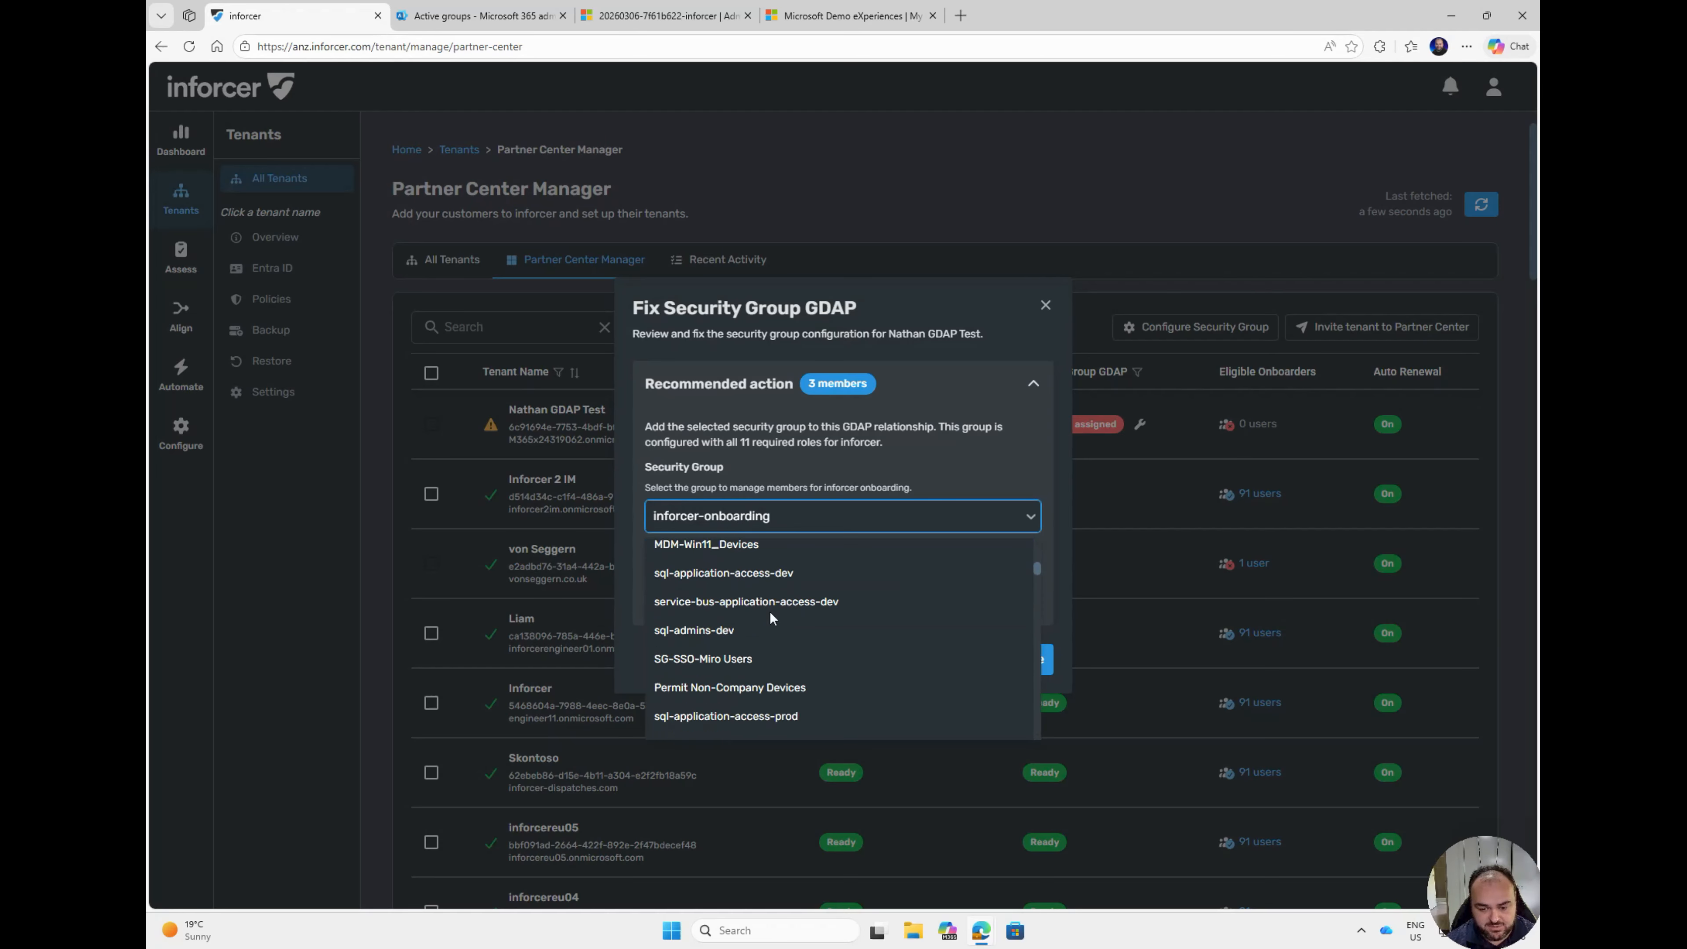
scroll(770, 612, "up", 3)
type("na")
key("BackSpace")
key("BackSpace")
type("gh")
key("BackSpace")
type("da")
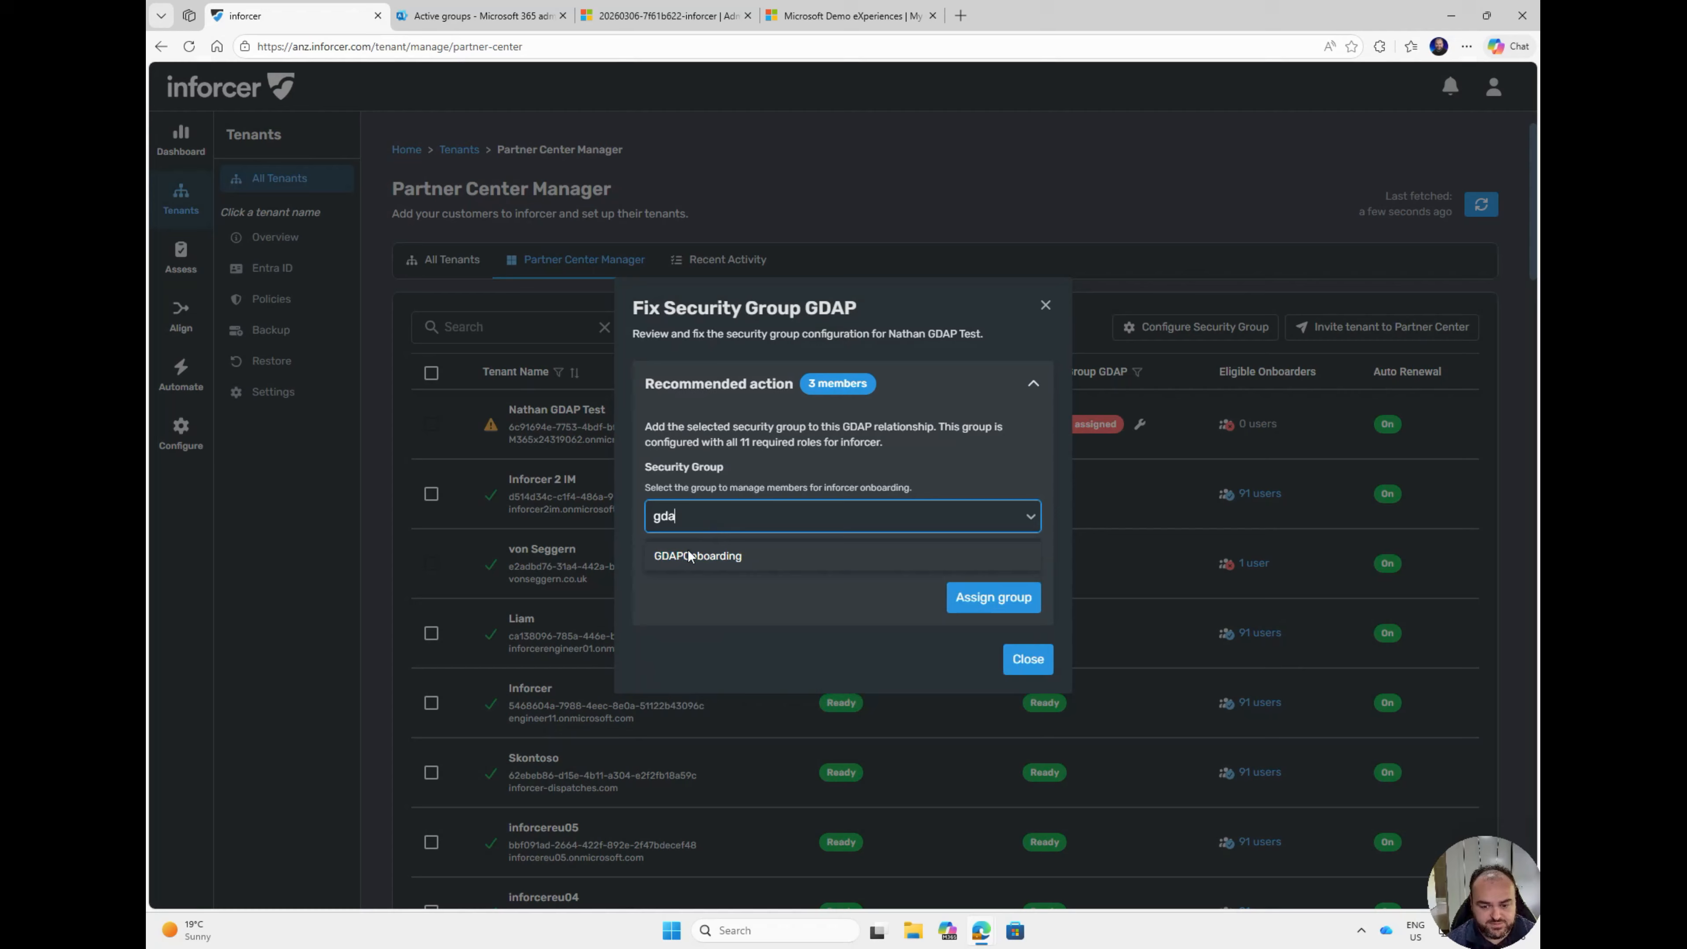
left_click(690, 556)
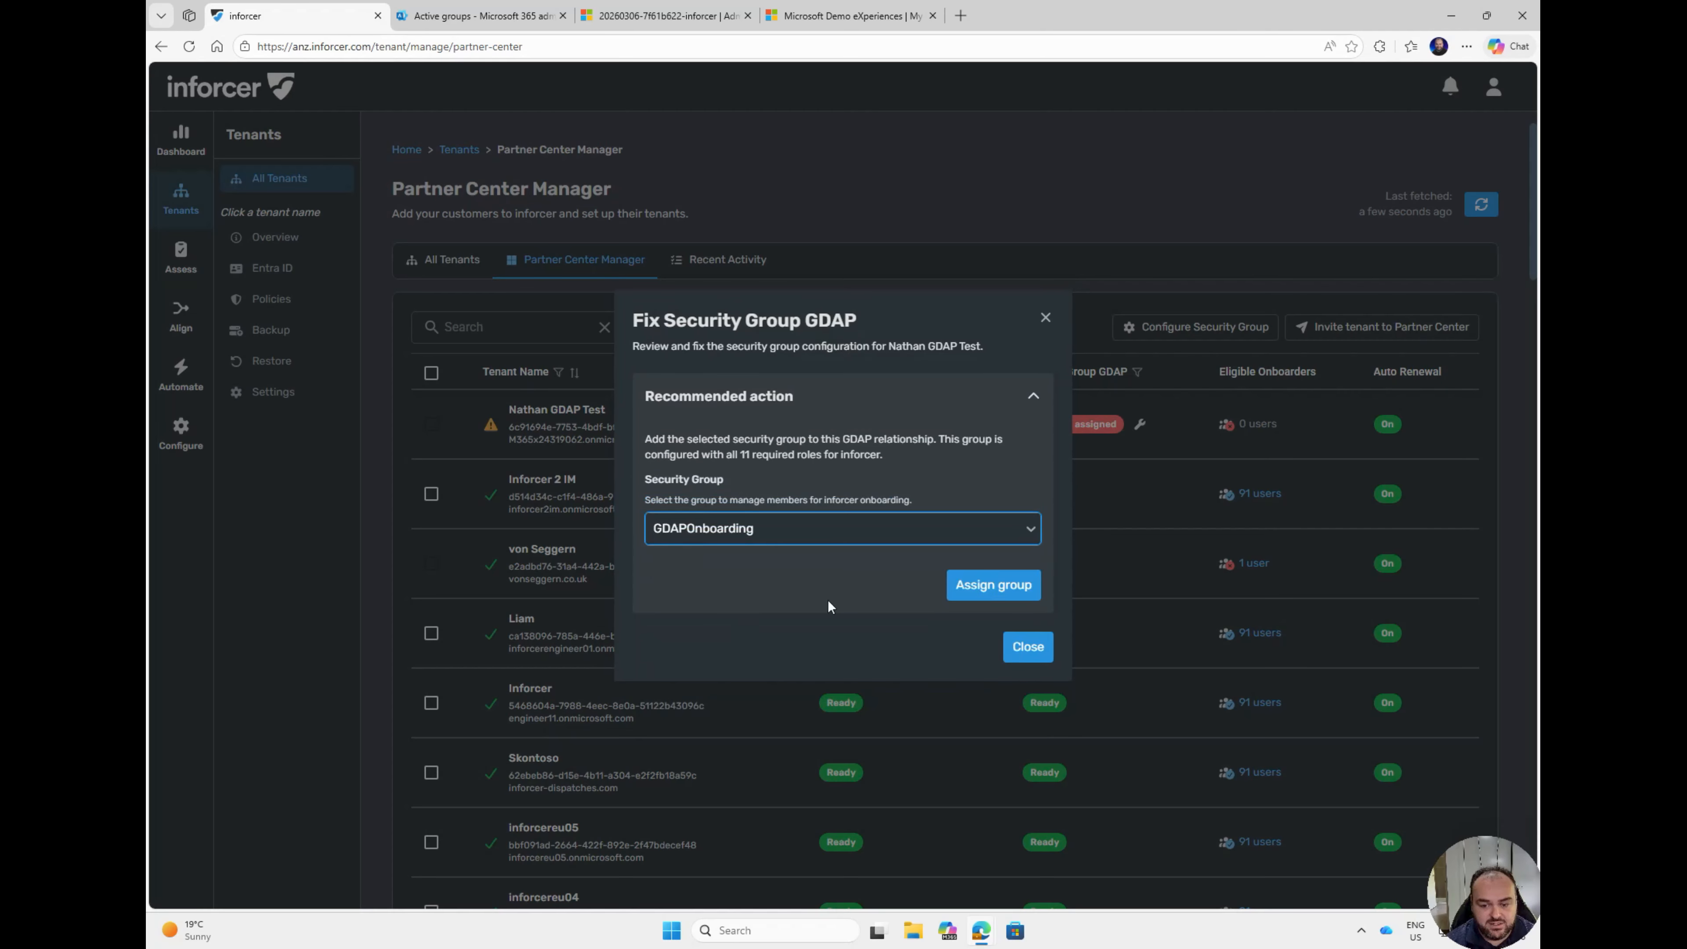
left_click(996, 584)
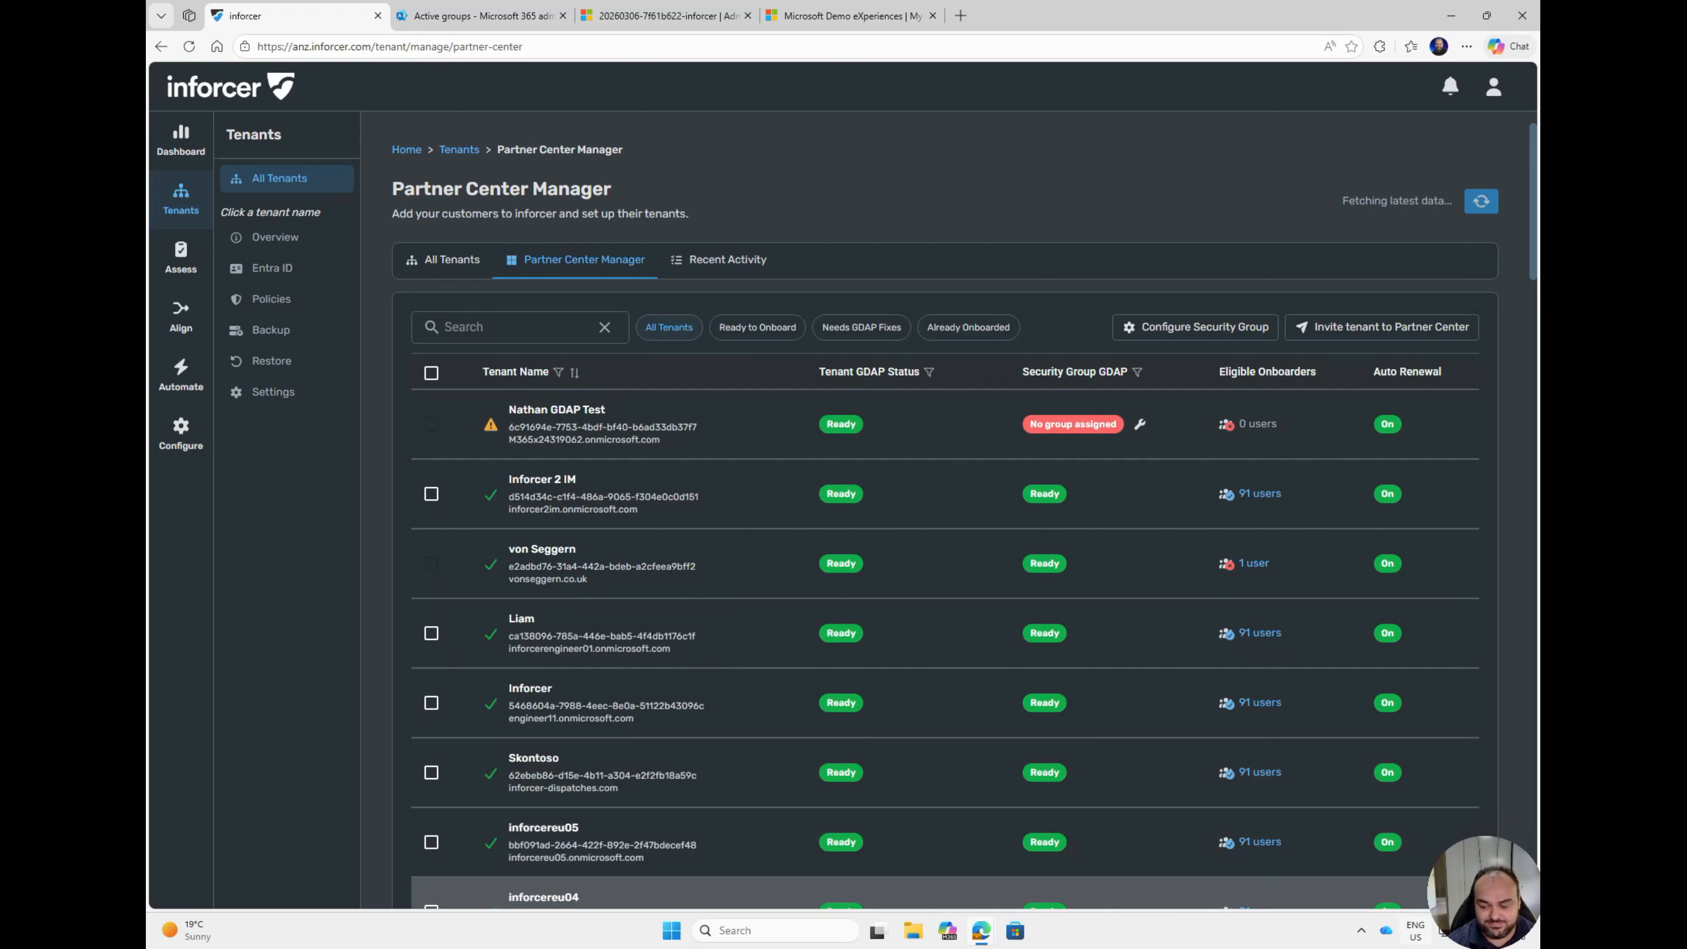
Step: Check the admin relationship's security groups in Microsoft Partner Center and return to inforcer
key("alt+shift")
left_click(621, 16)
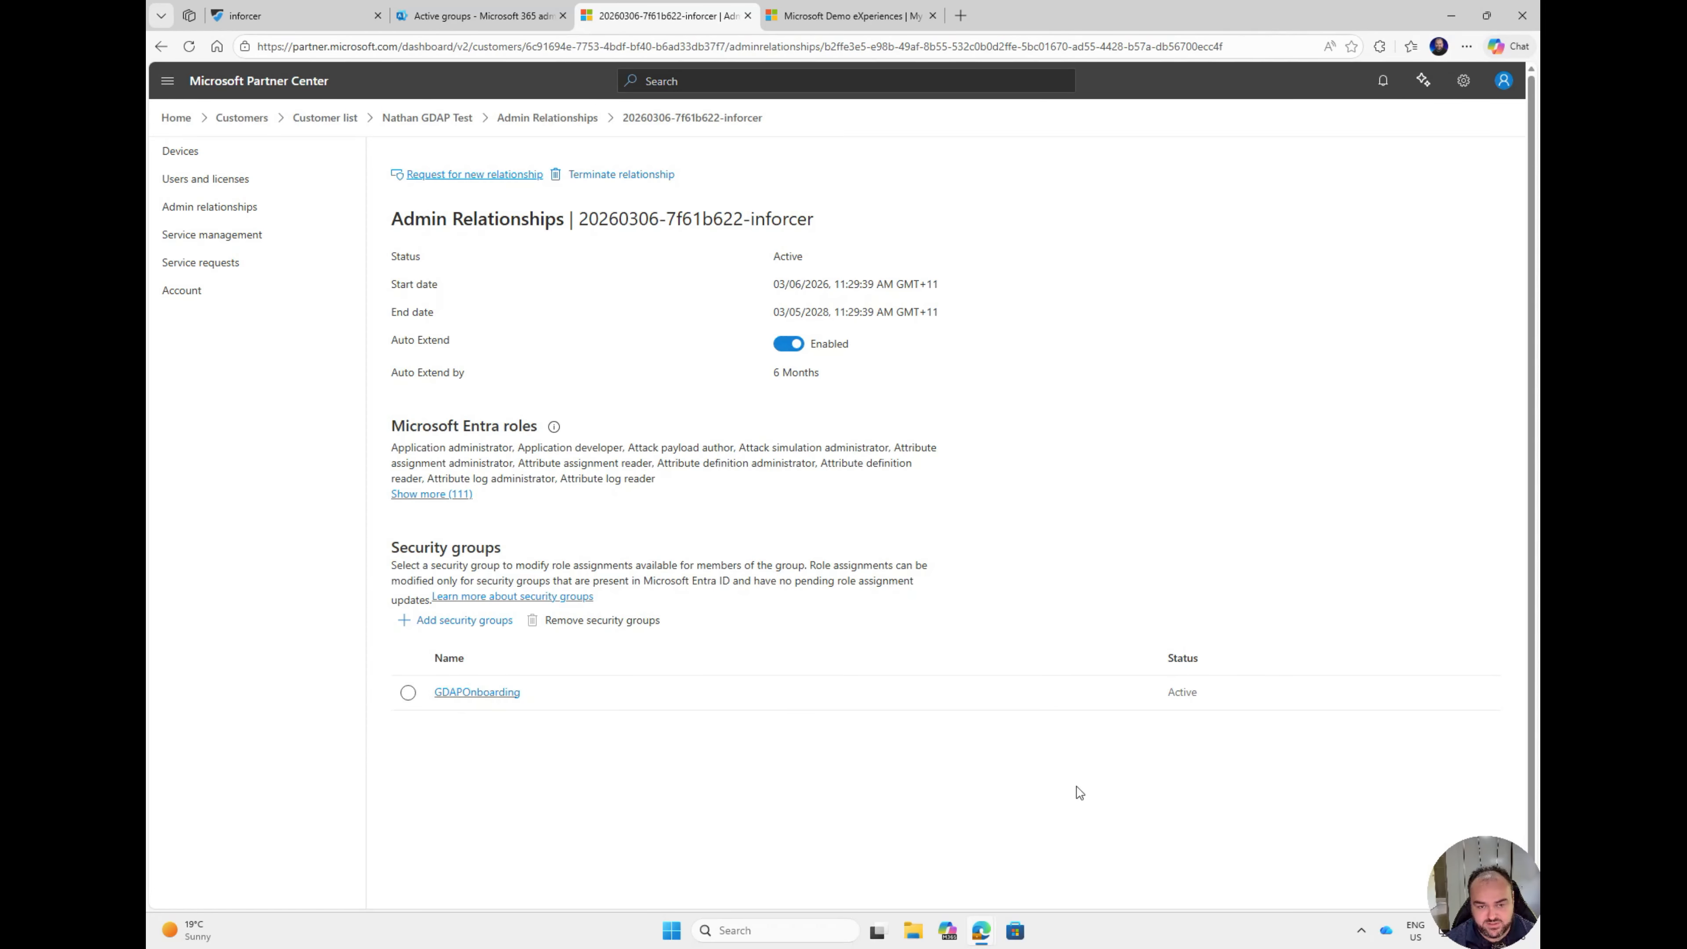
left_click(256, 18)
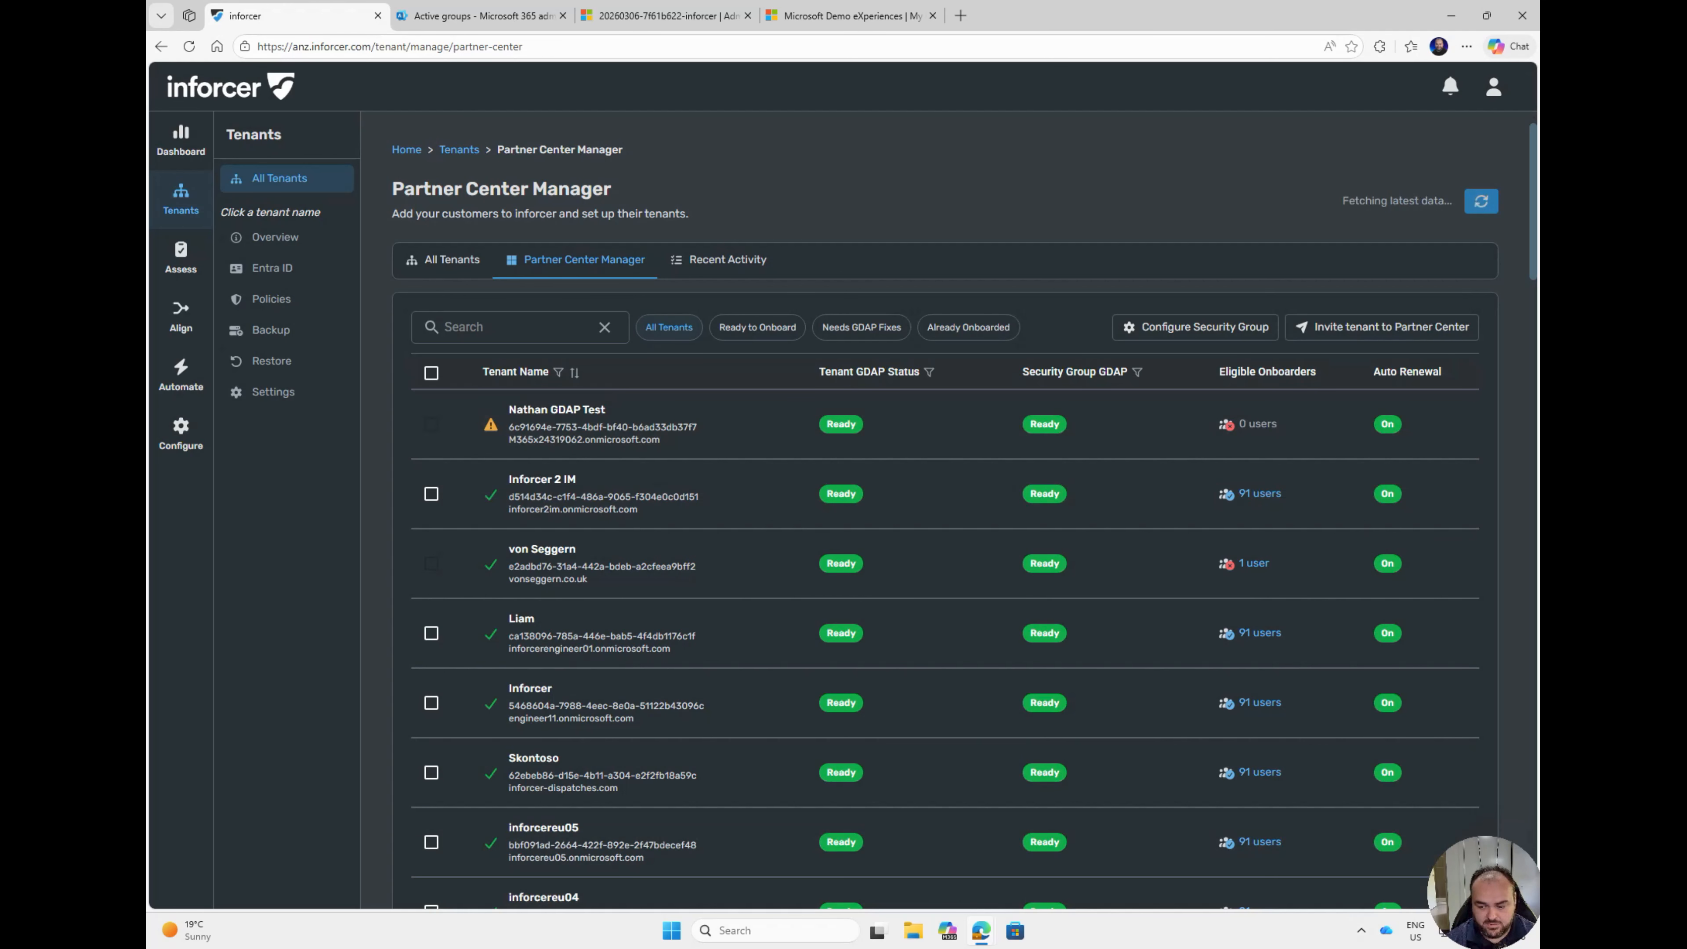
Step: Switch to the Microsoft 365 admin center and open the member management of the GDAPOnboarding group
left_click(436, 27)
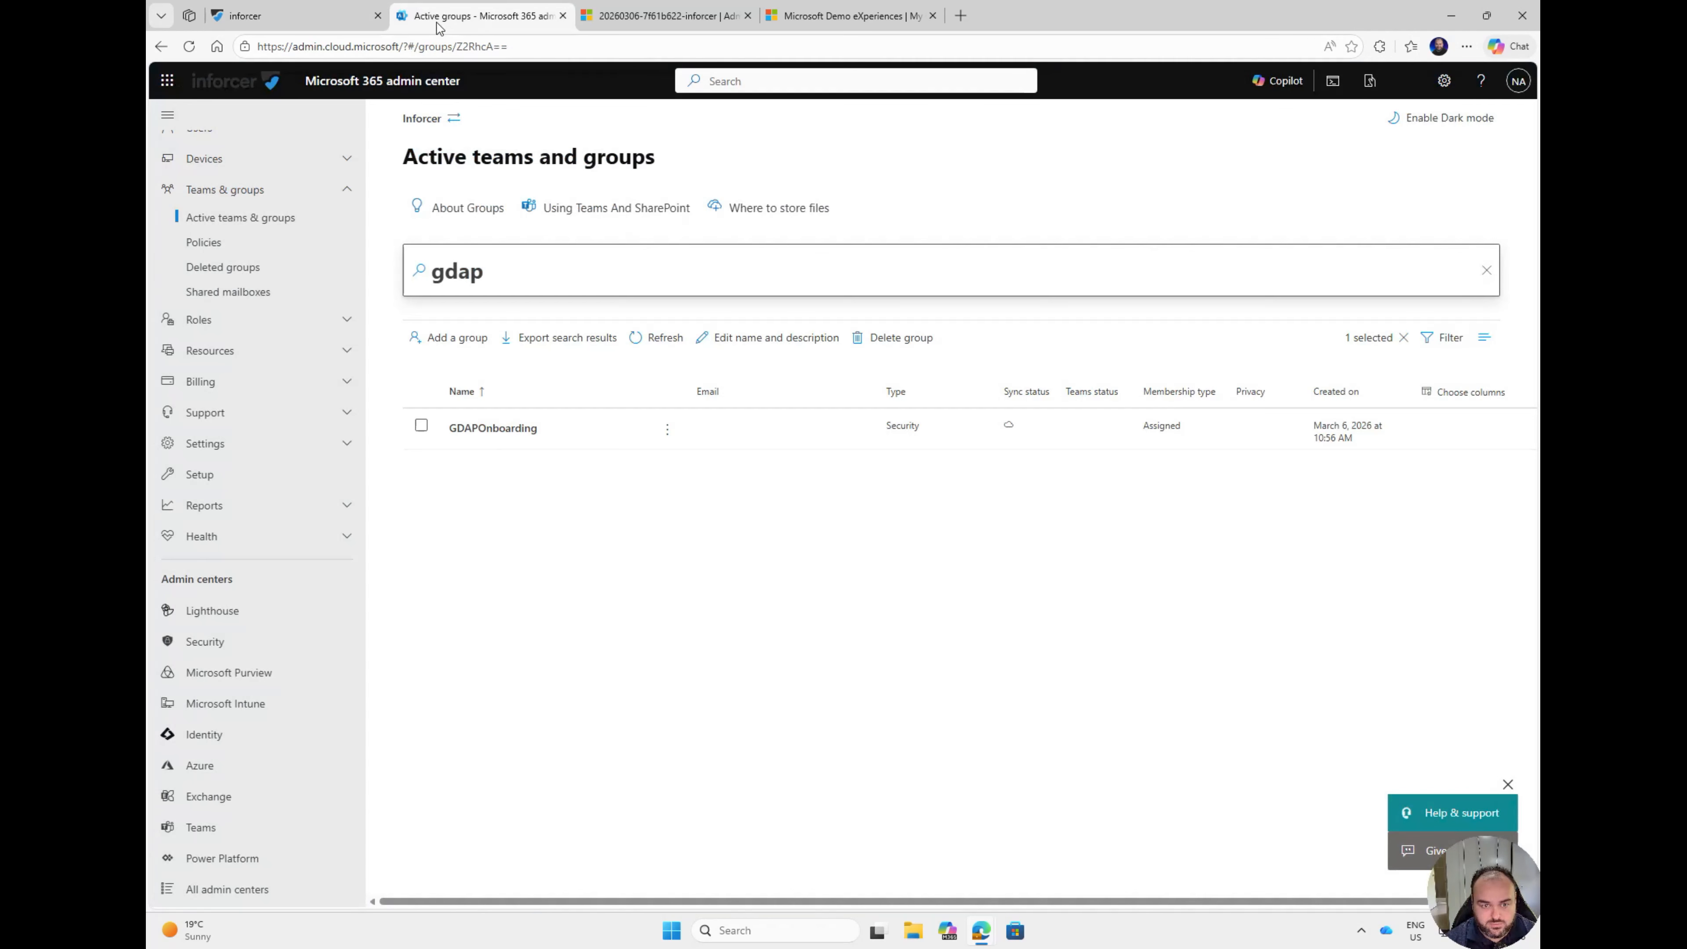
left_click(498, 429)
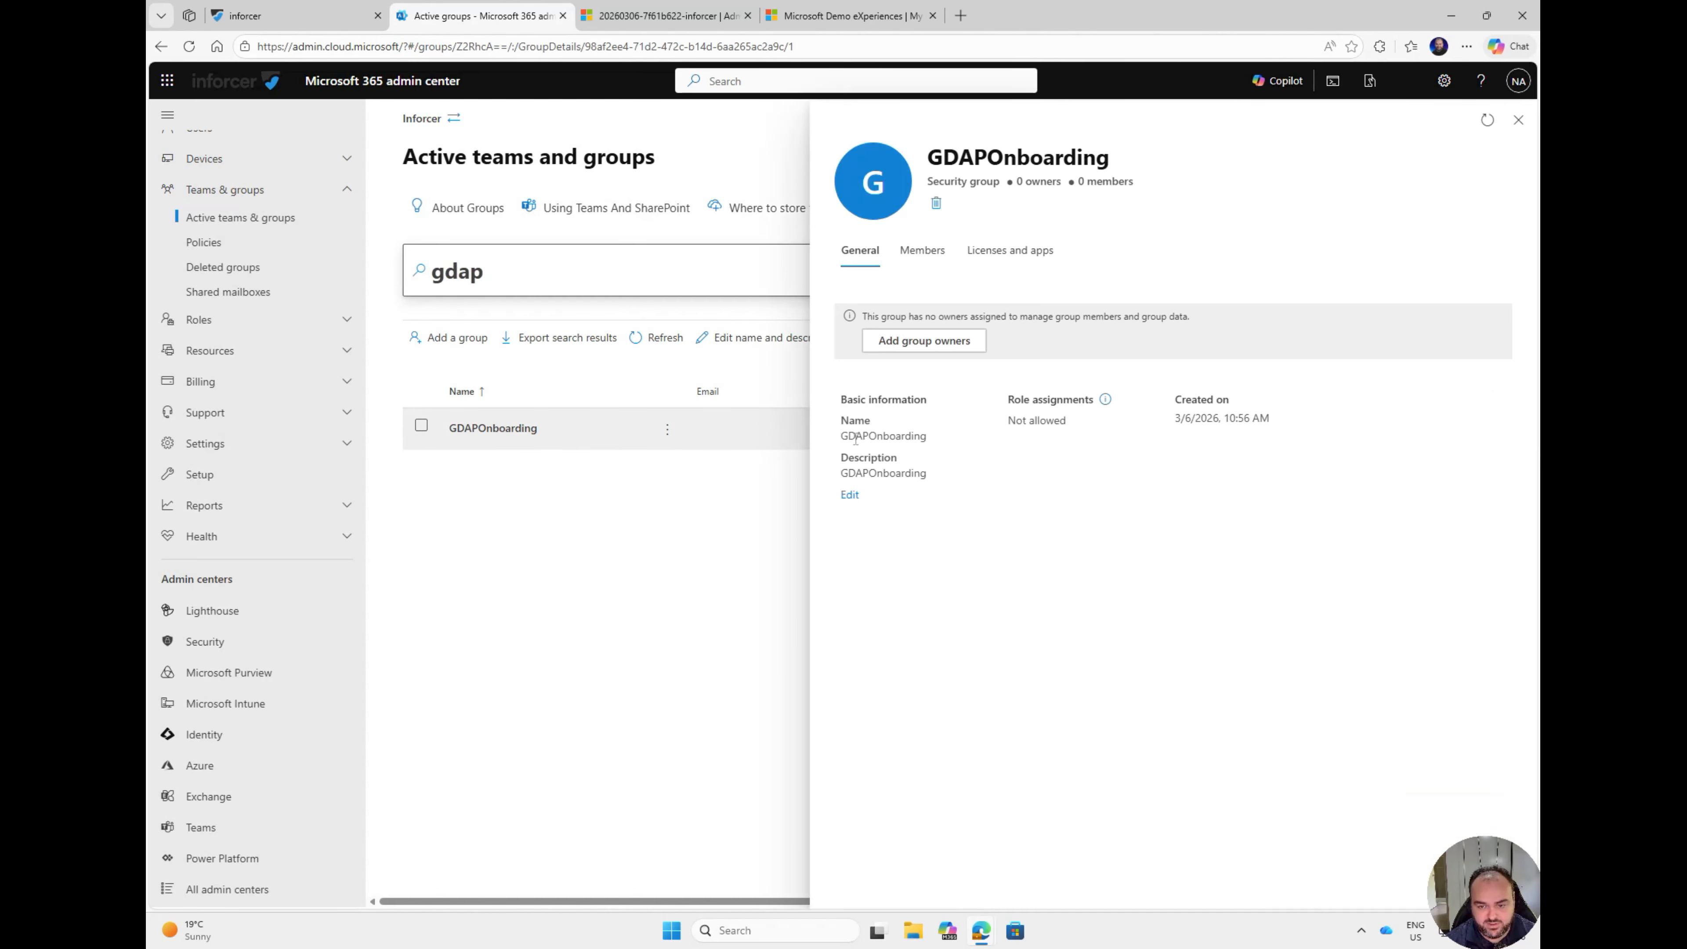
left_click(922, 250)
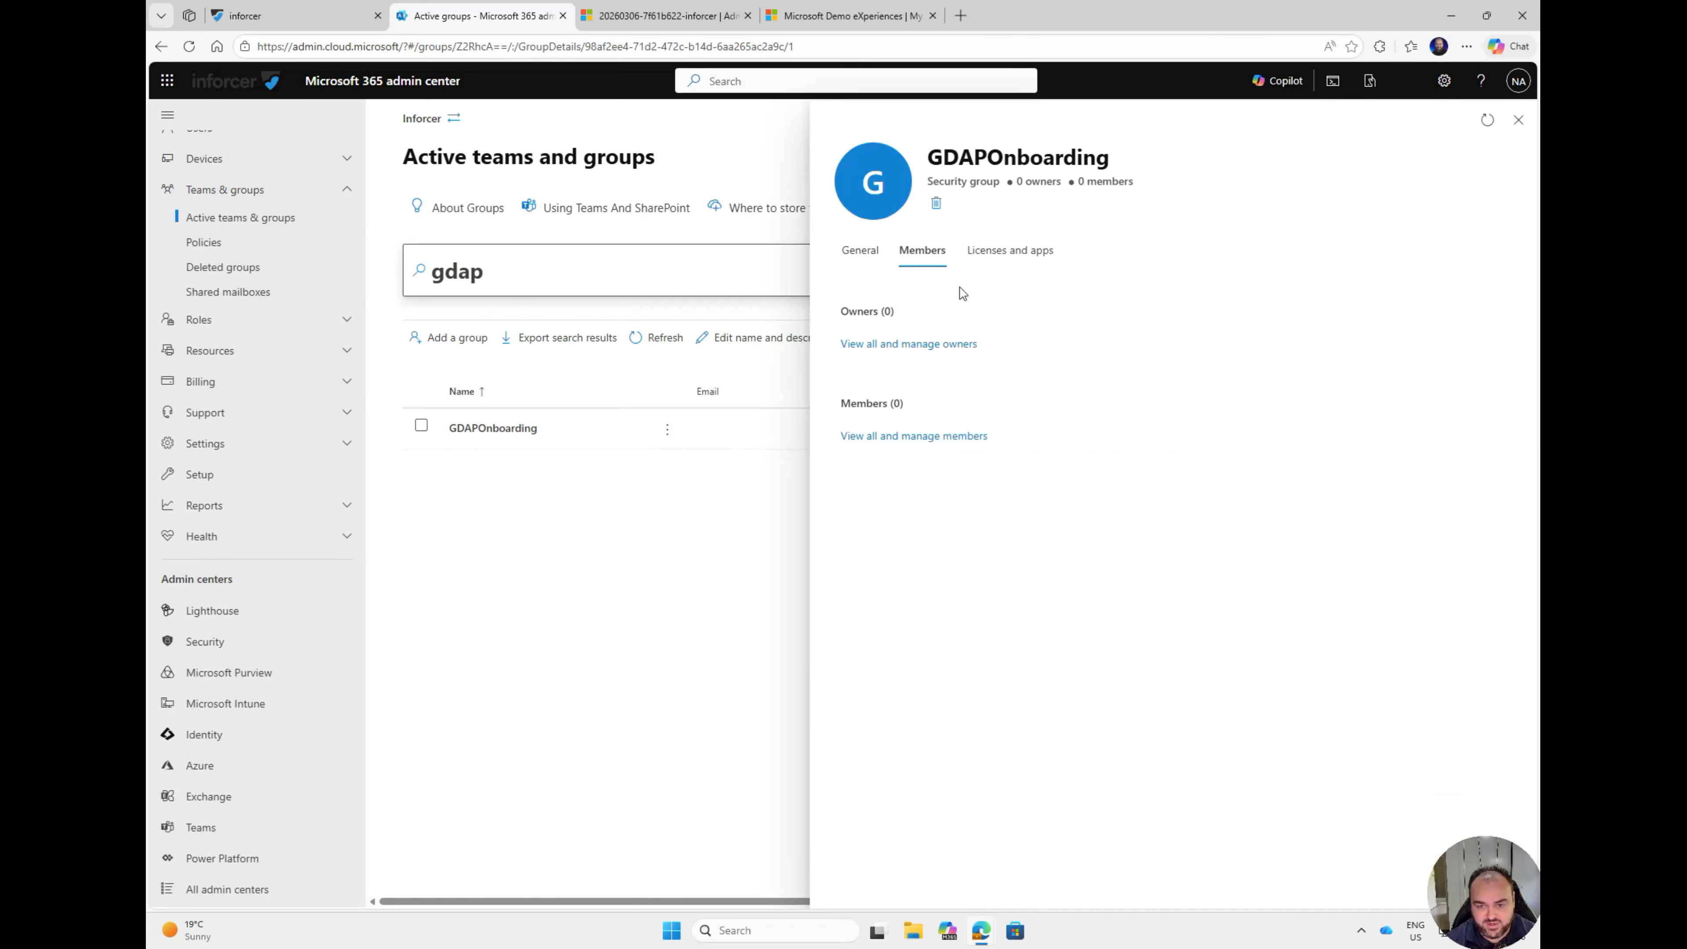
left_click(910, 436)
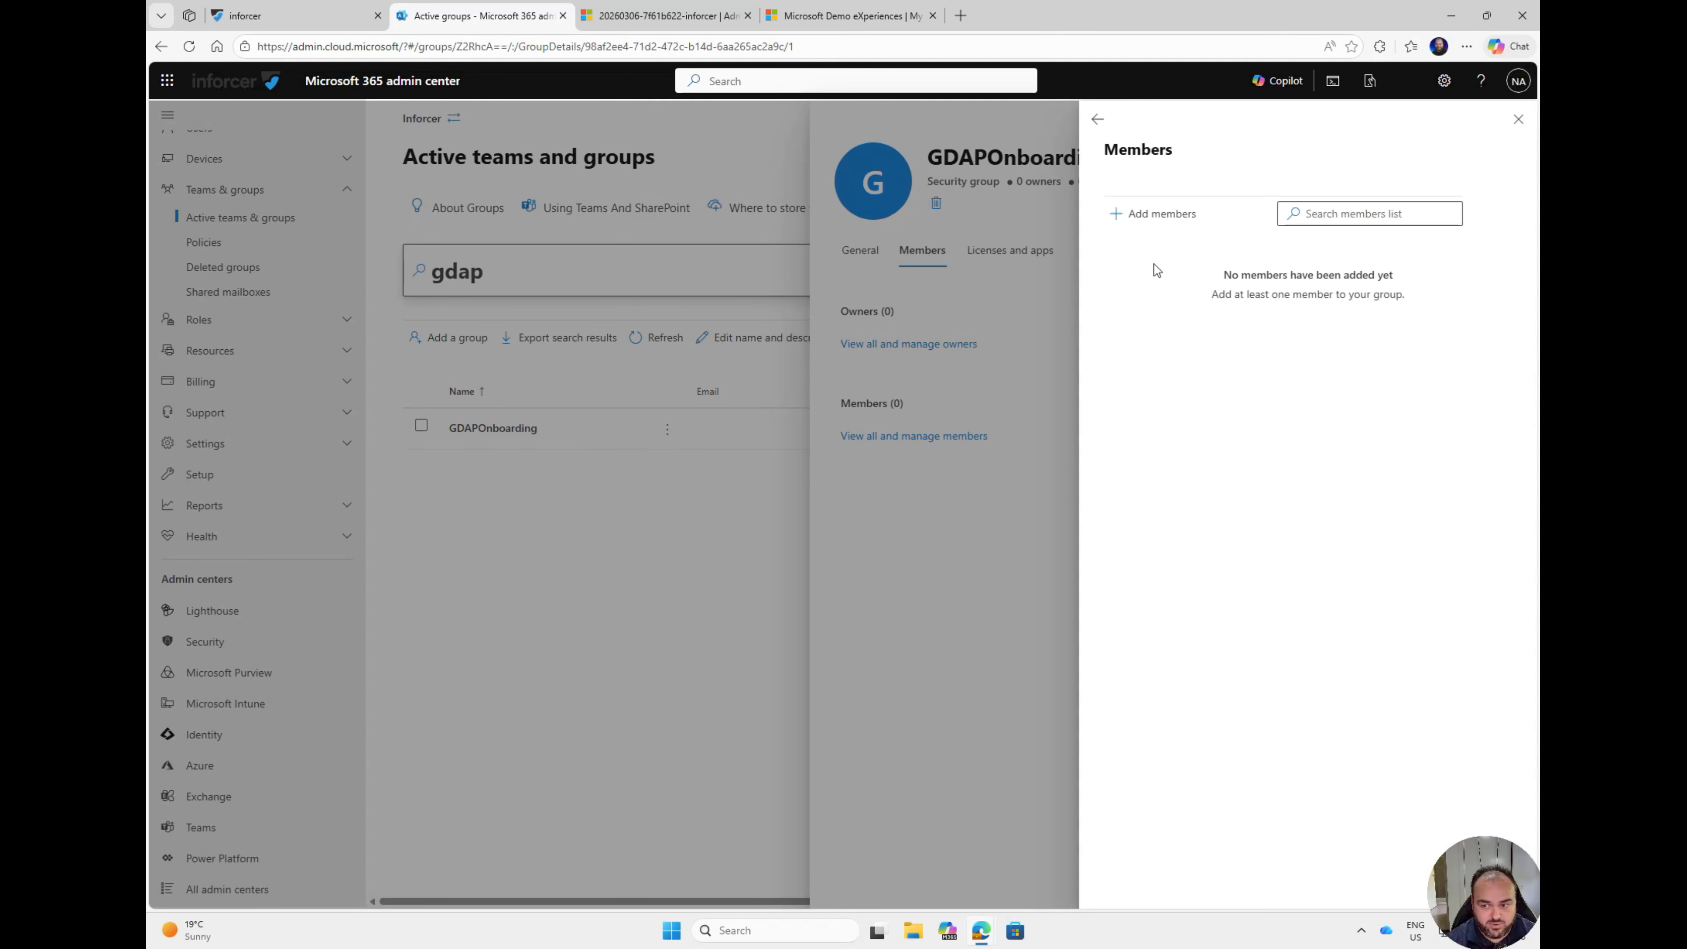
Step: Search for the onboarding administrator's account by first name, add it to the GDAPOnboarding group and close the group details
left_click(1159, 213)
left_click(1159, 194)
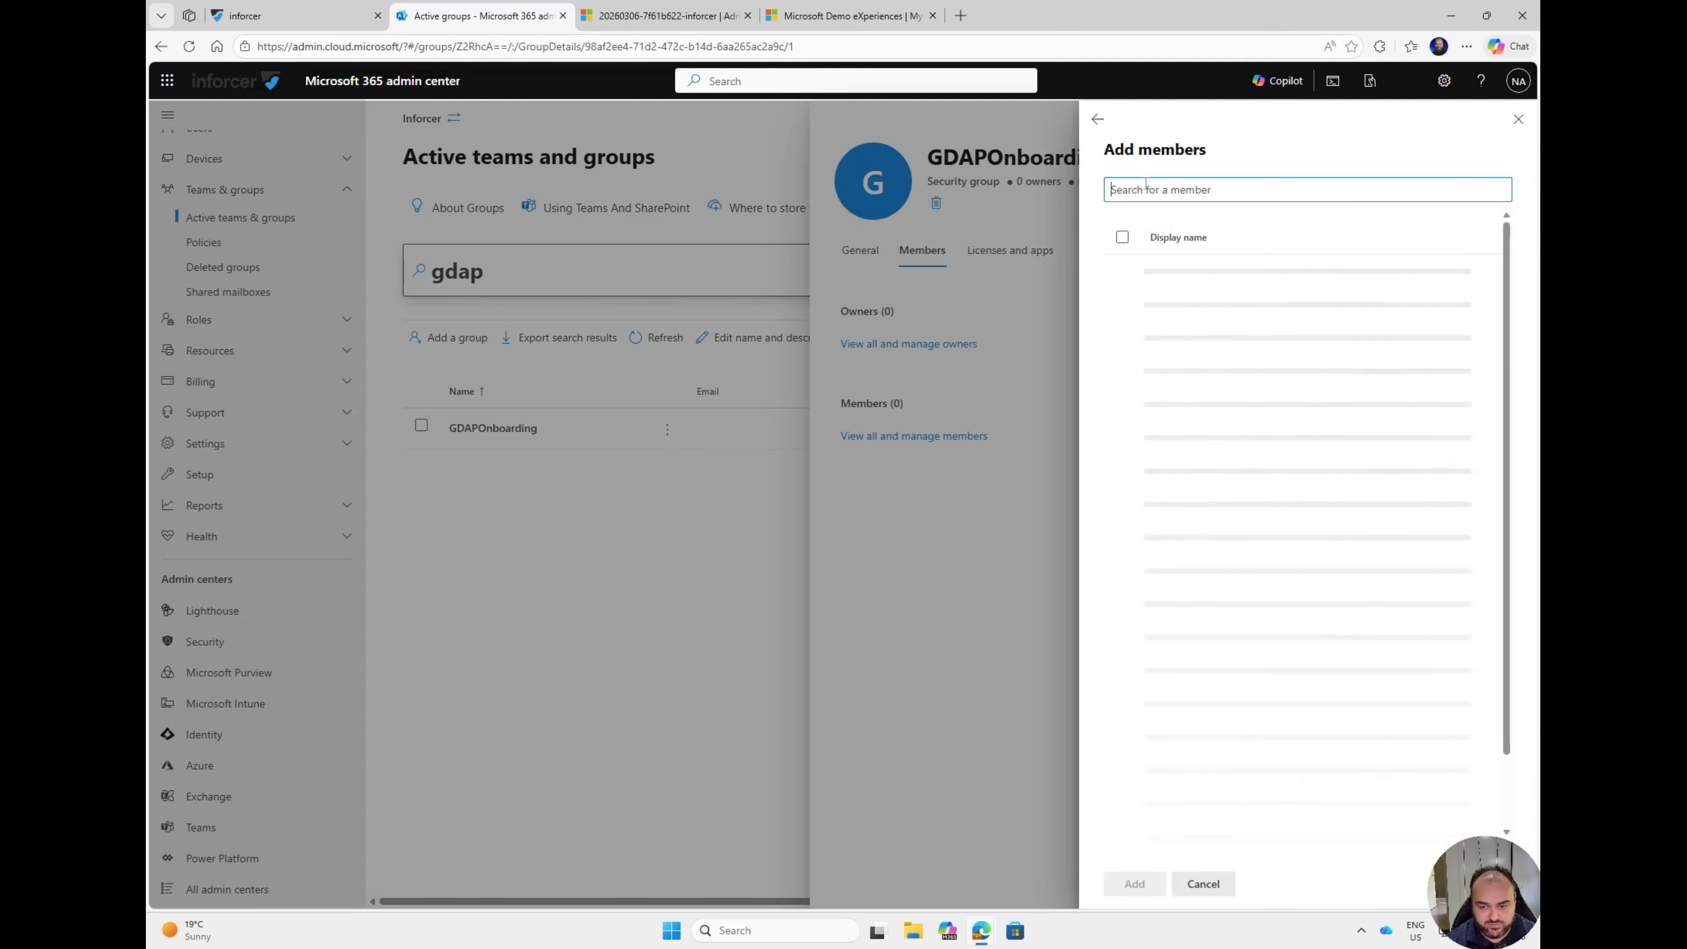
type("nathan")
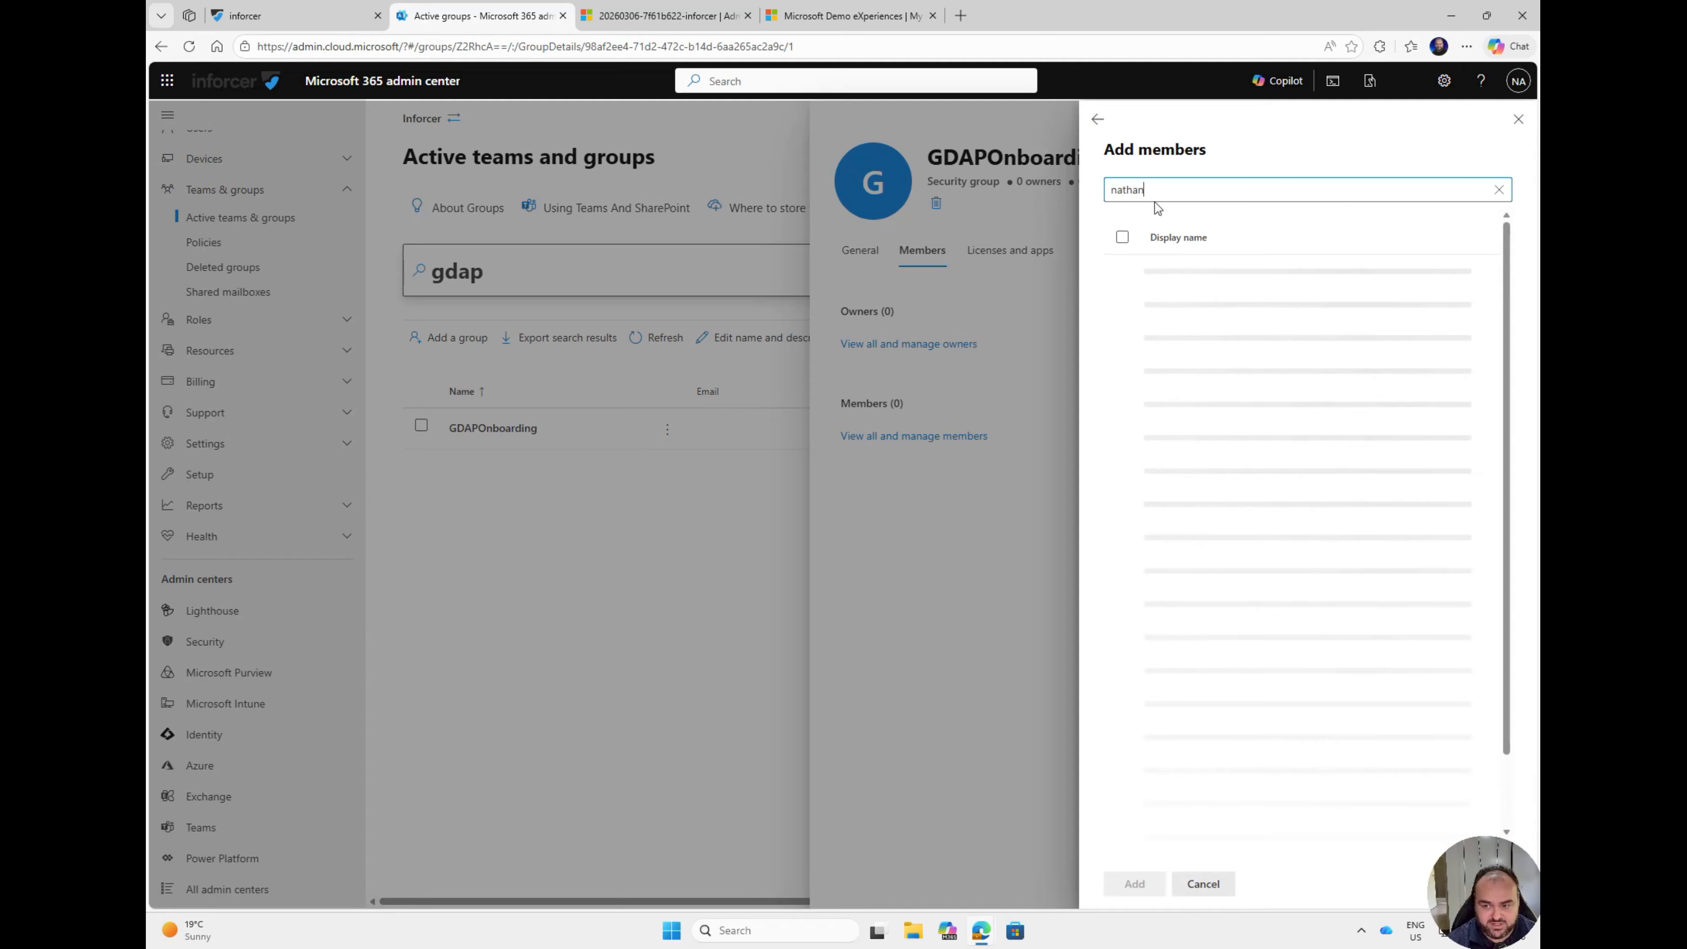
left_click(1121, 376)
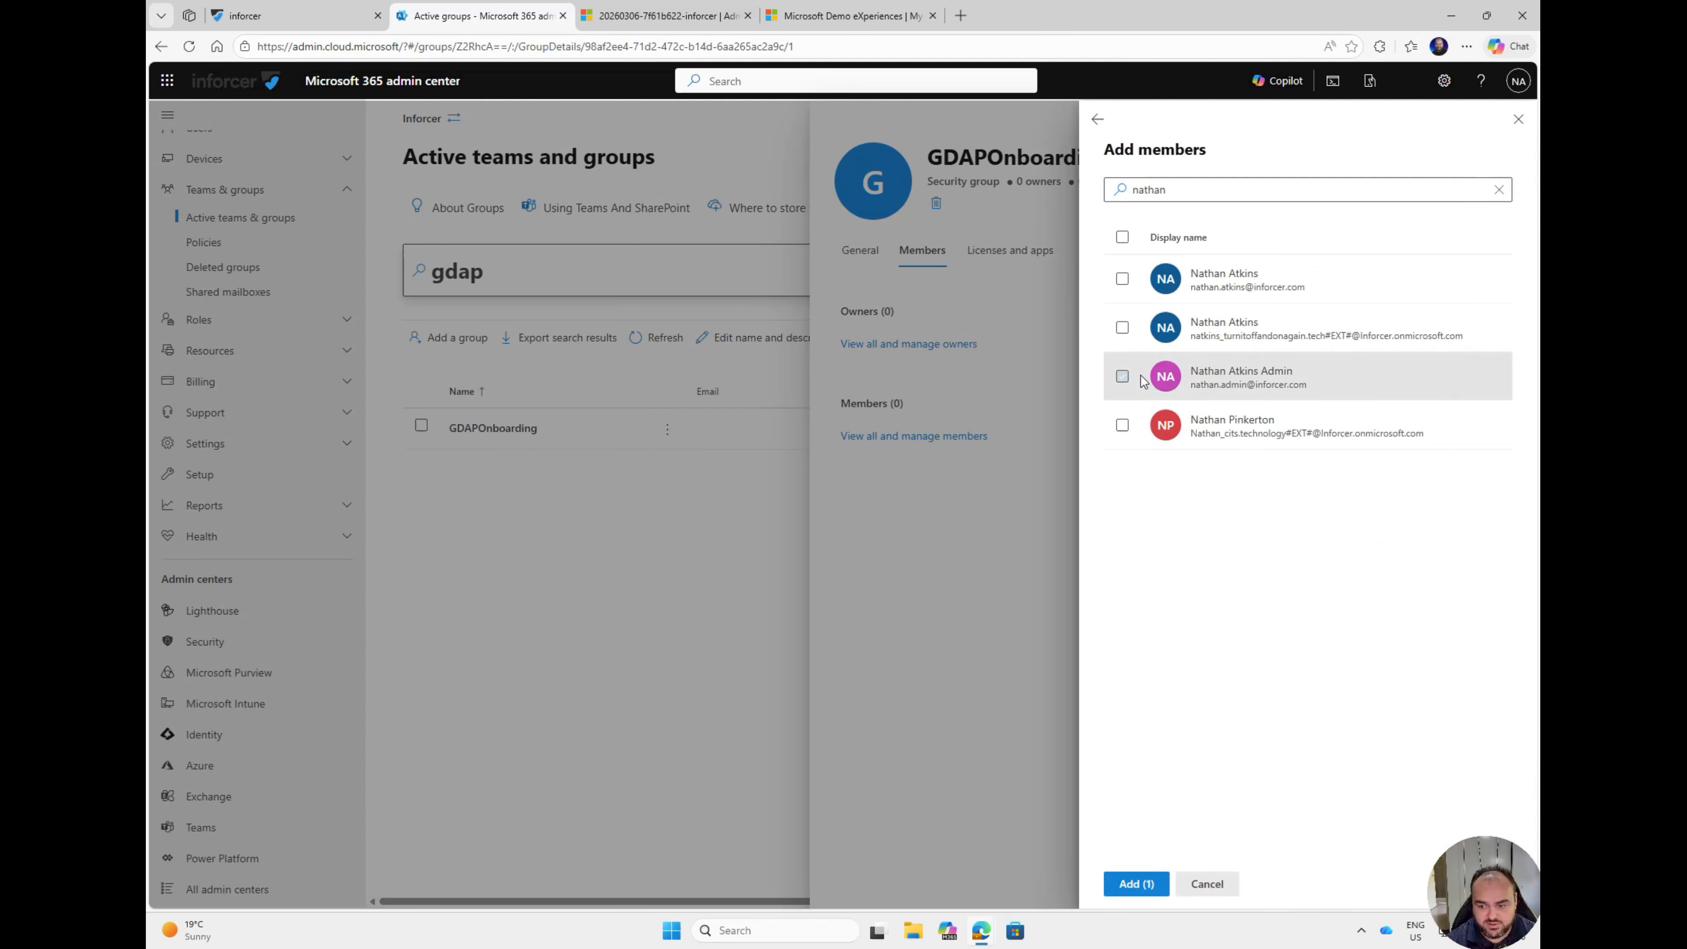
left_click(1136, 884)
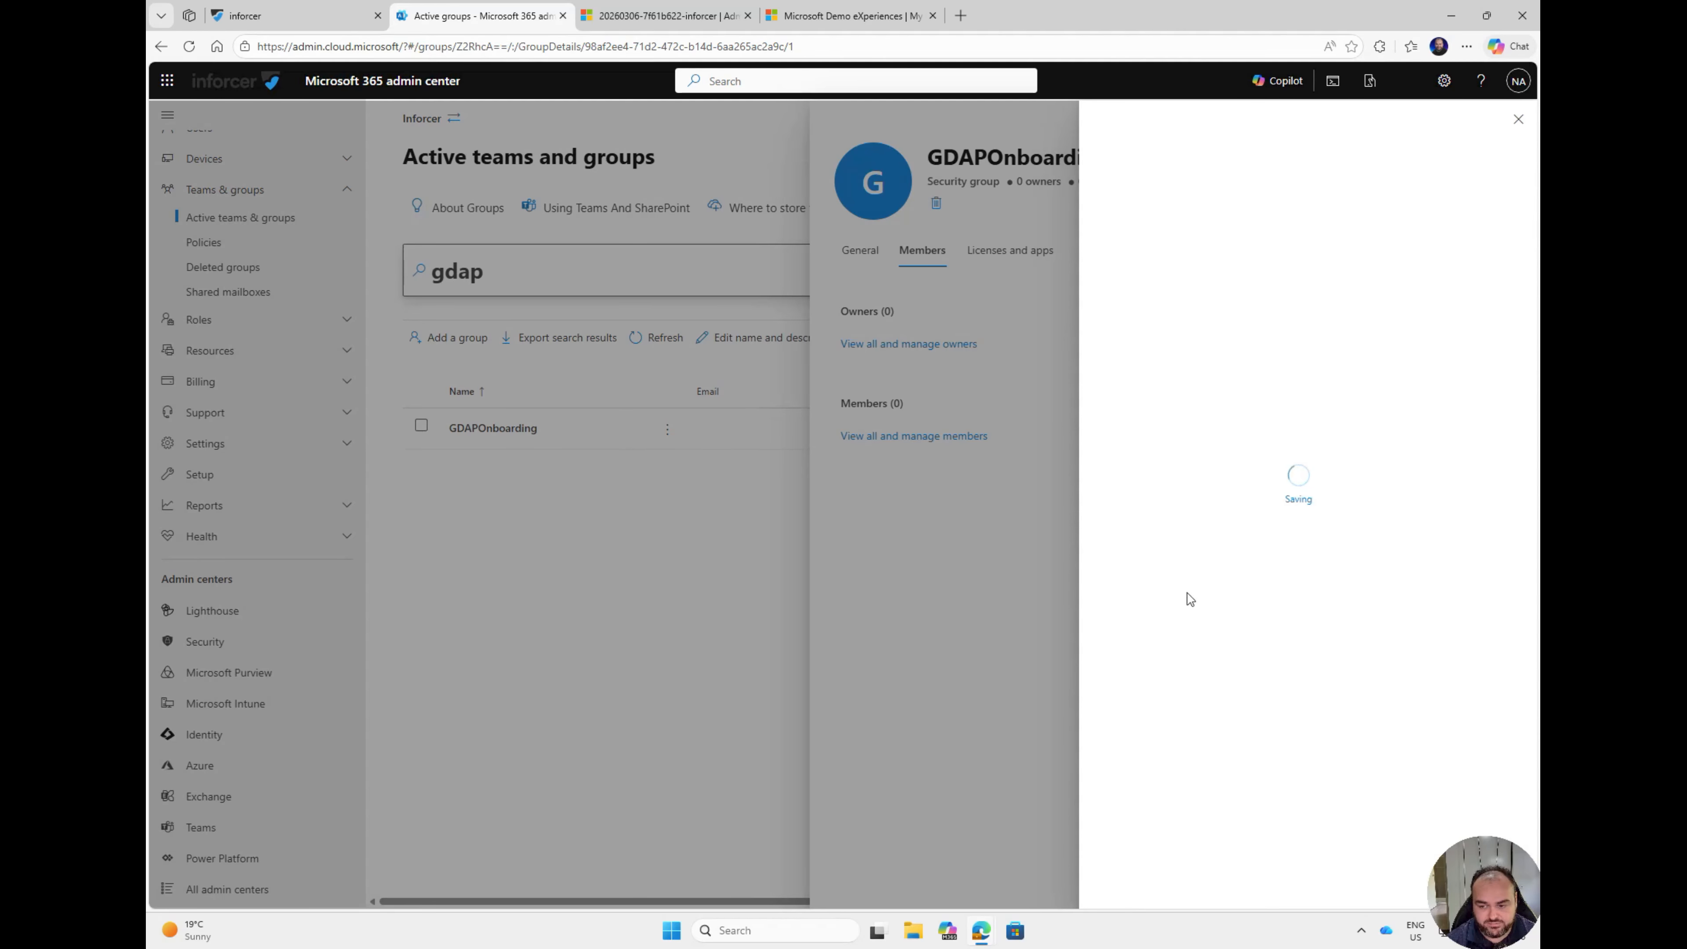
left_click(612, 445)
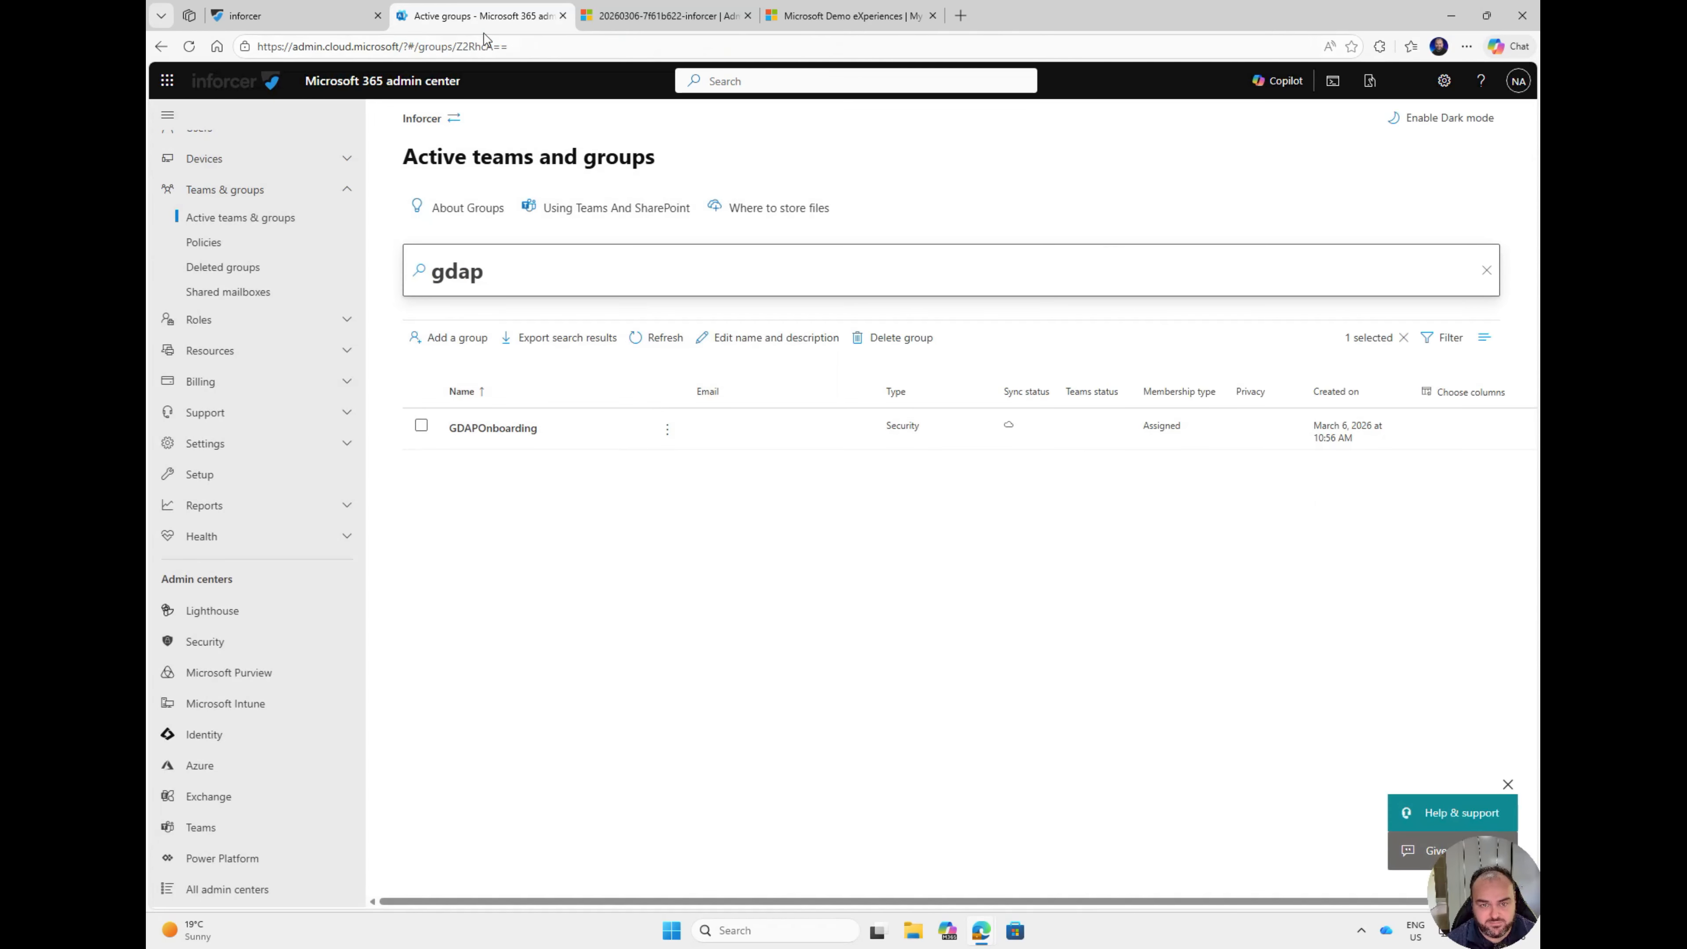
Step: Return to inforcer and start onboarding the test tenant with the Premium Tenant License
left_click(299, 15)
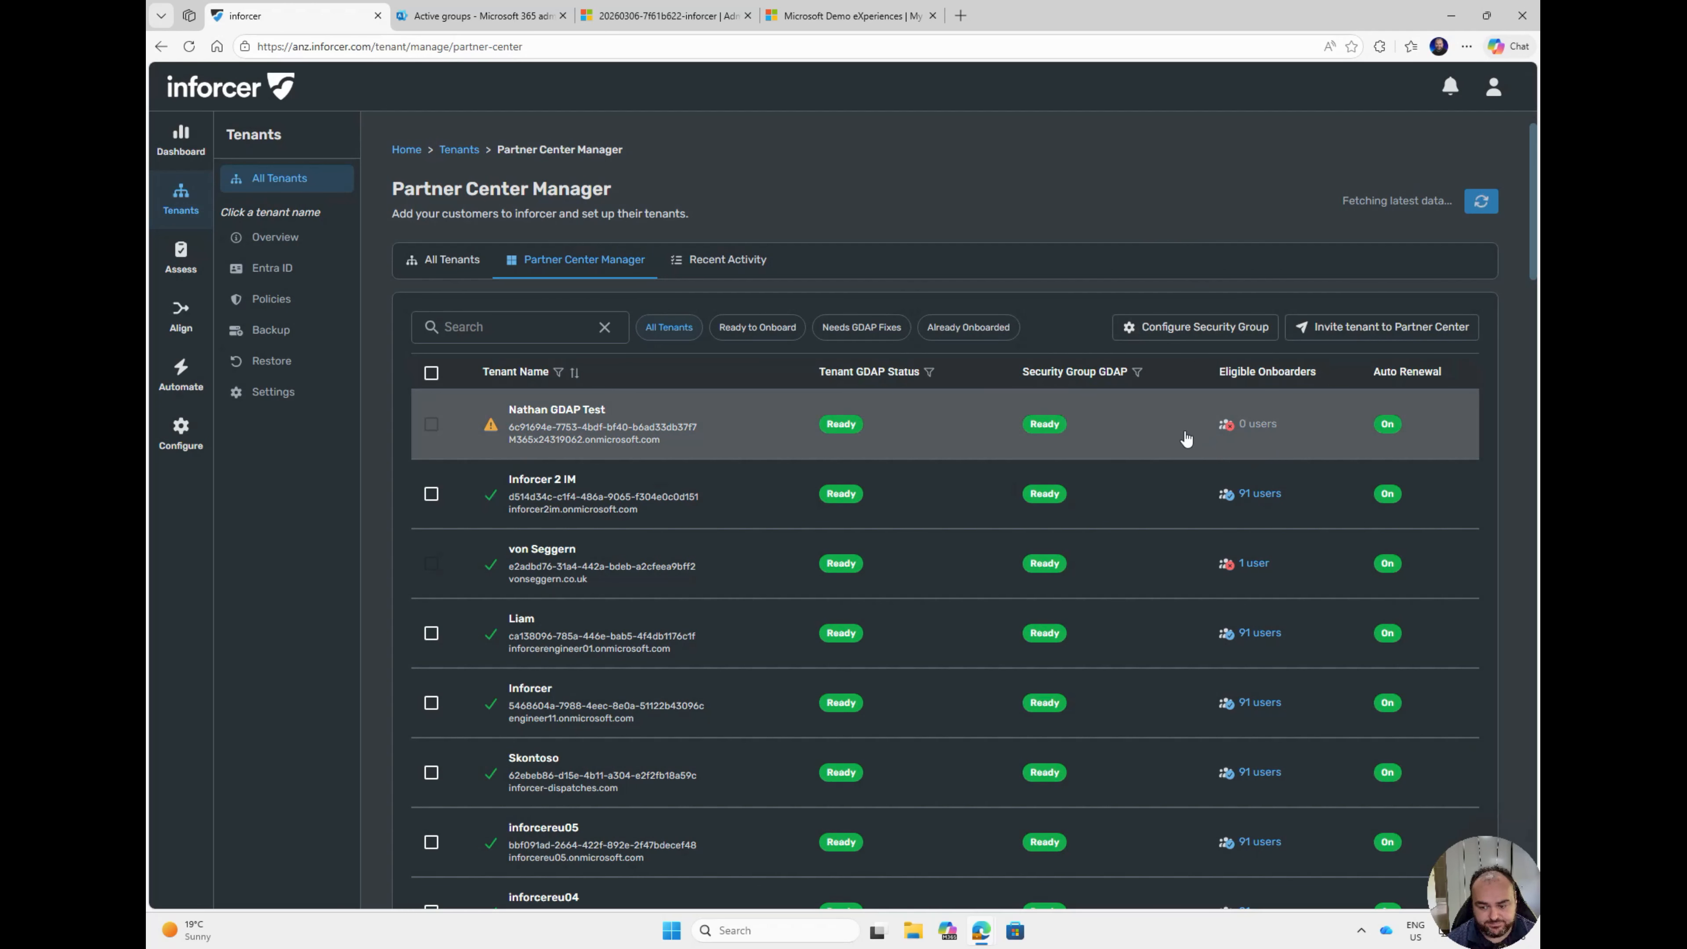
left_click(431, 425)
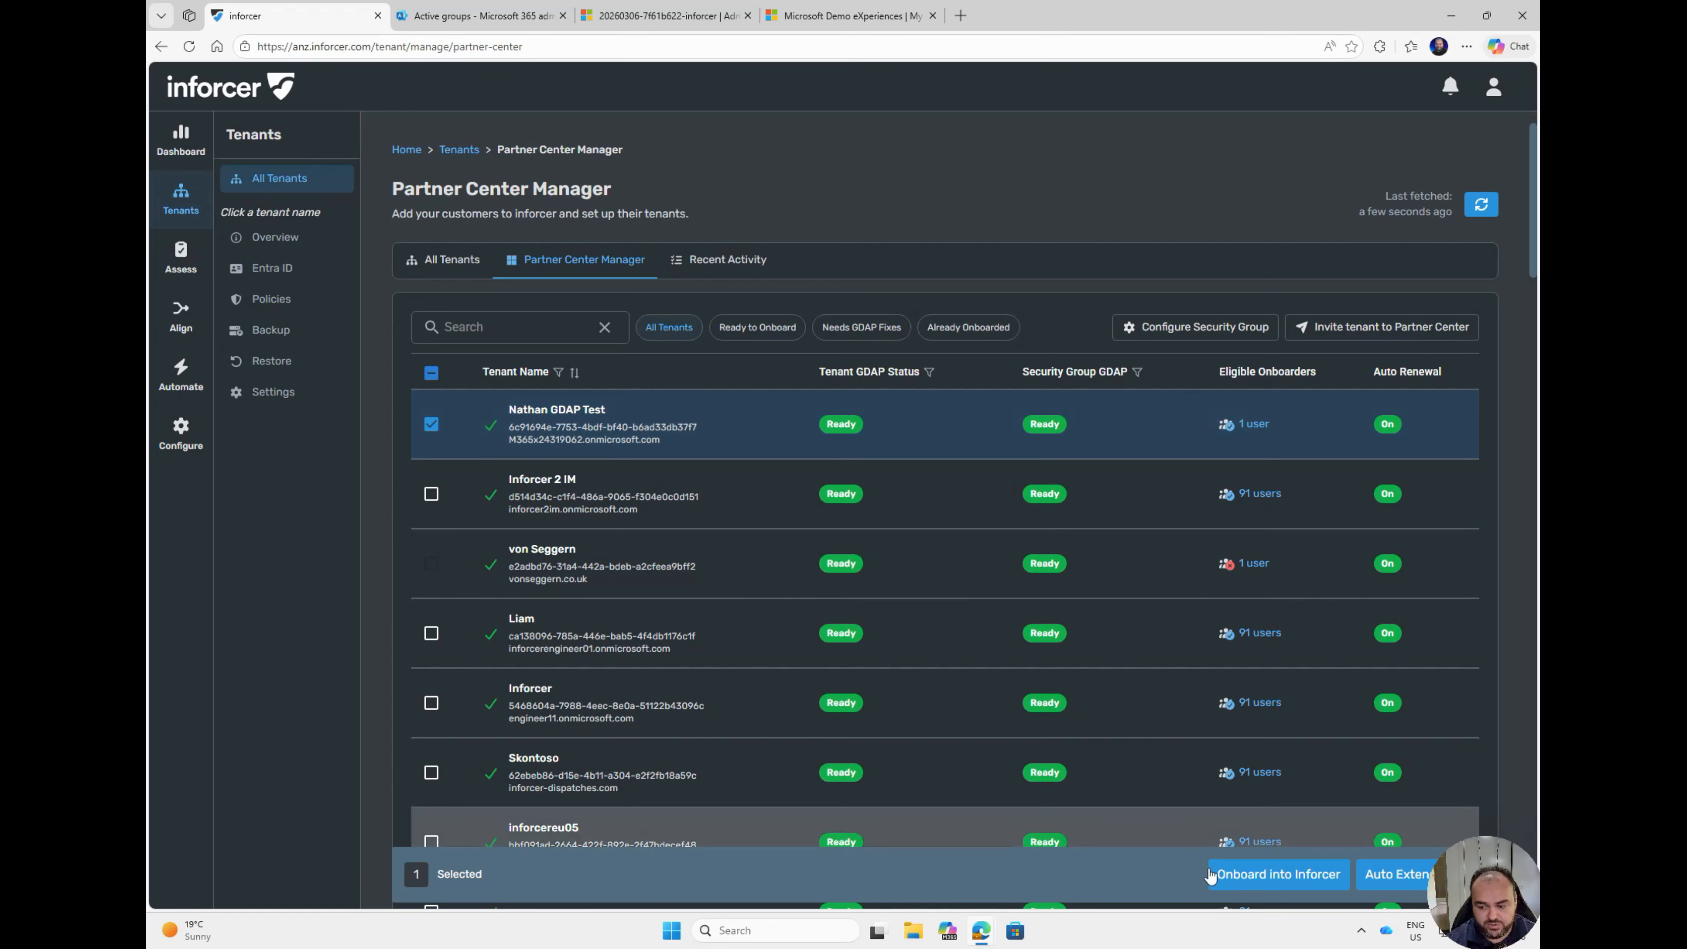
left_click(1272, 876)
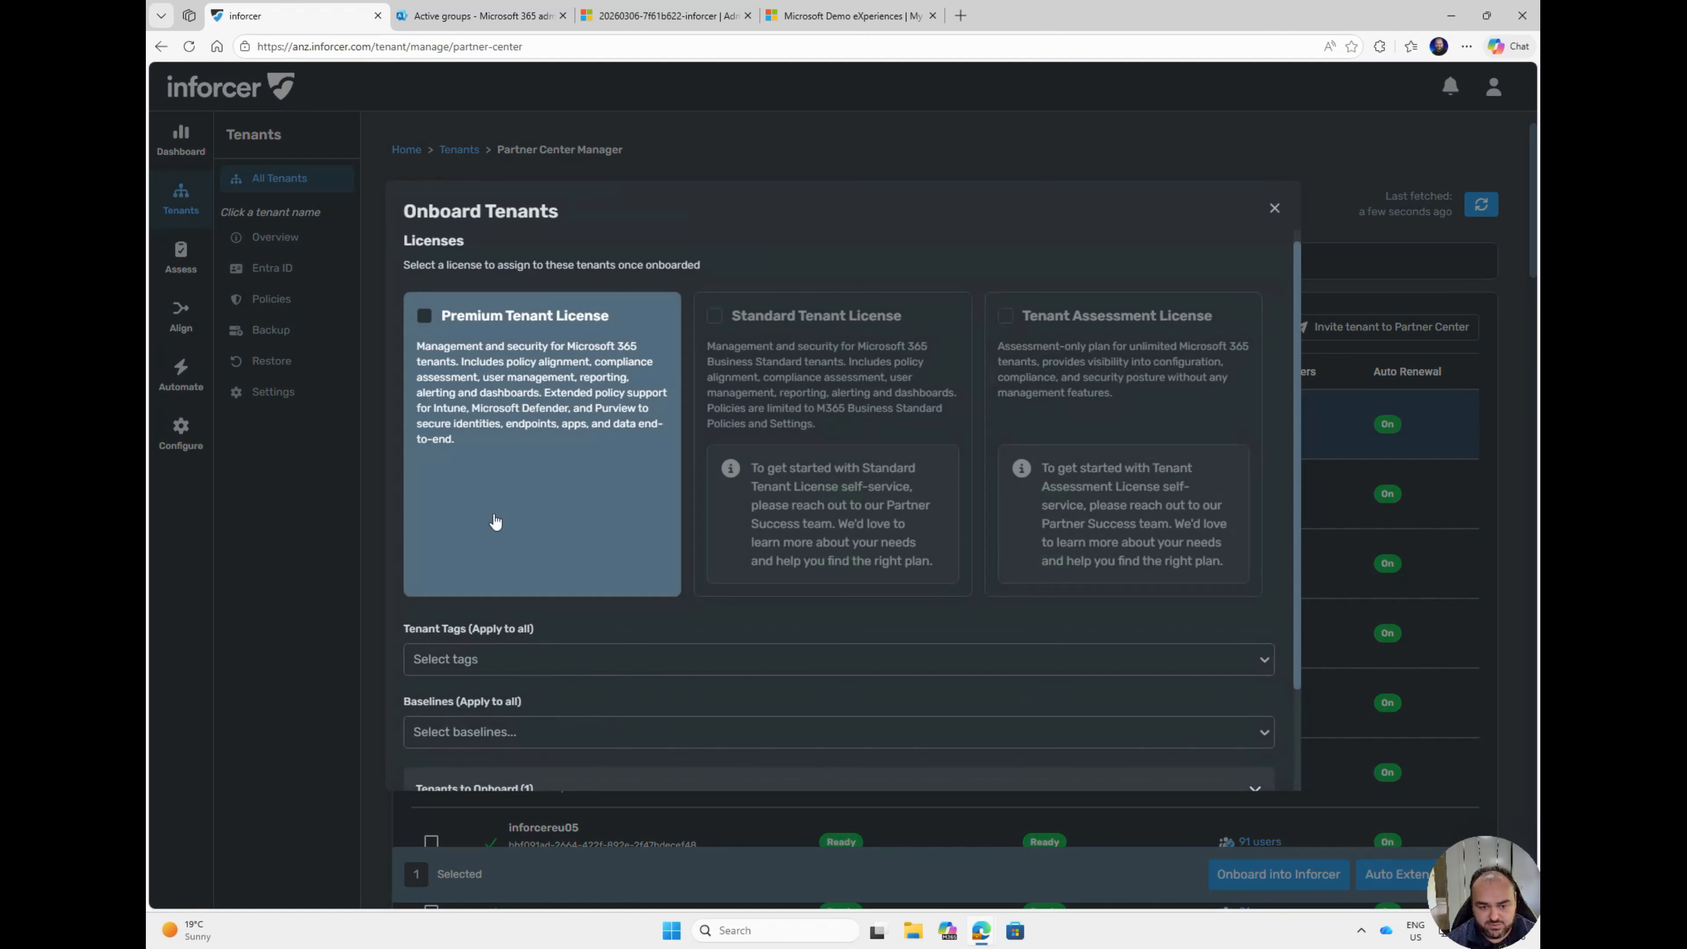
left_click(424, 315)
scroll(557, 564, "down", 2)
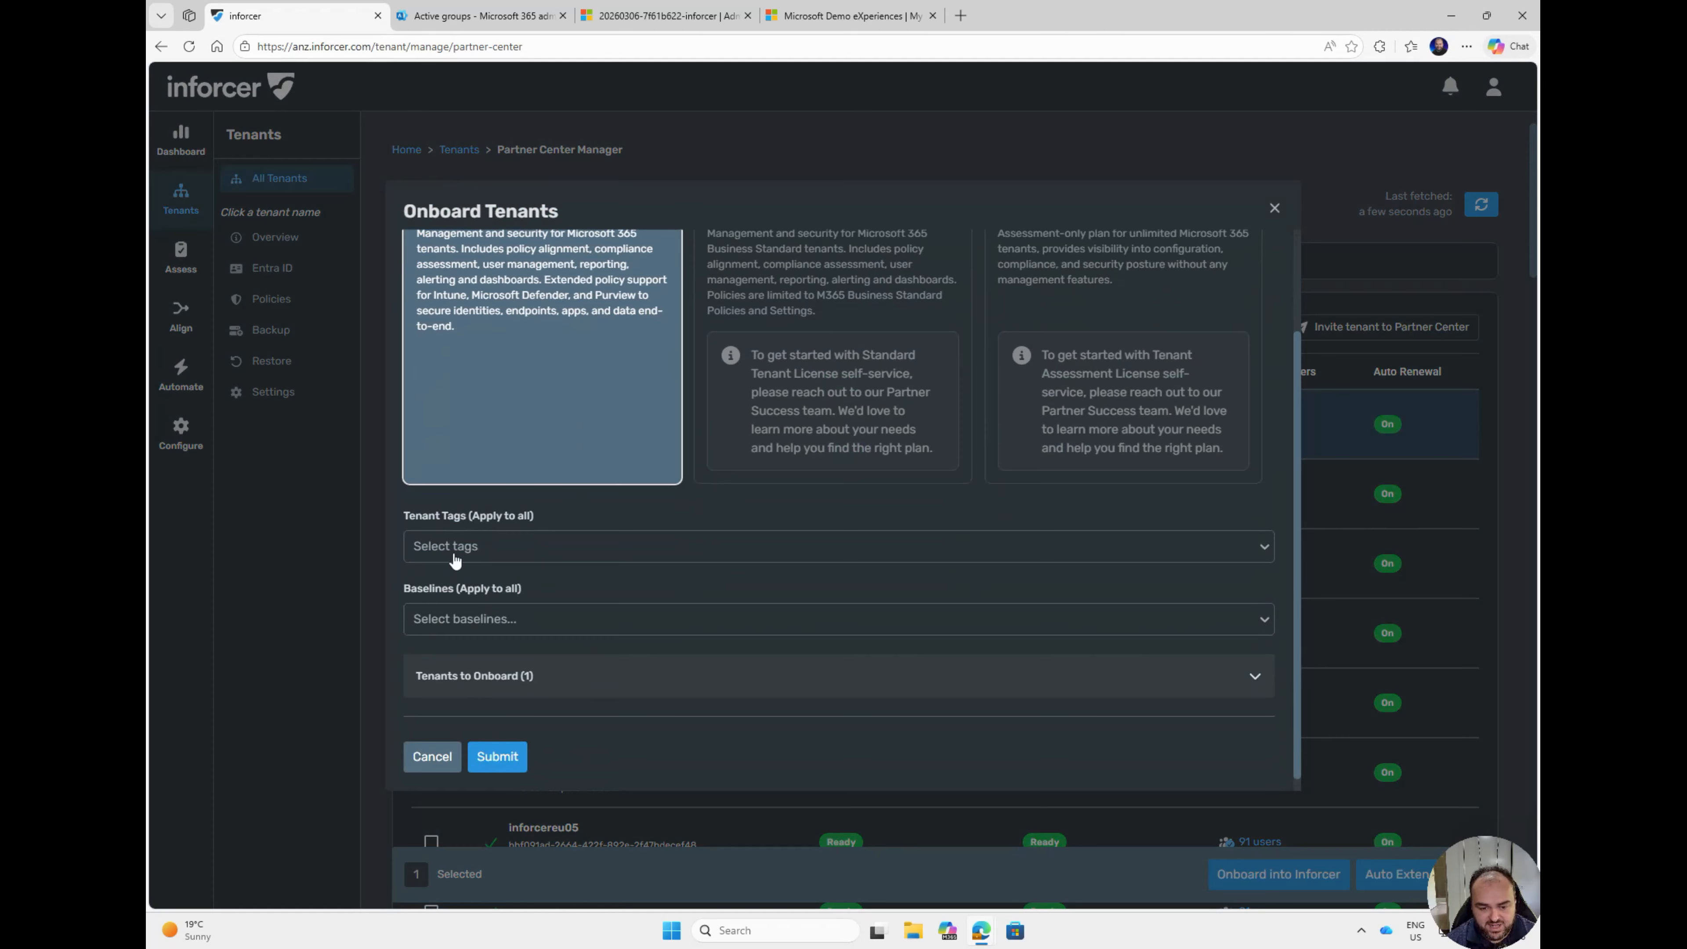
Step: Look at the tenant tag and baseline options in the onboarding form
left_click(455, 560)
left_click(495, 562)
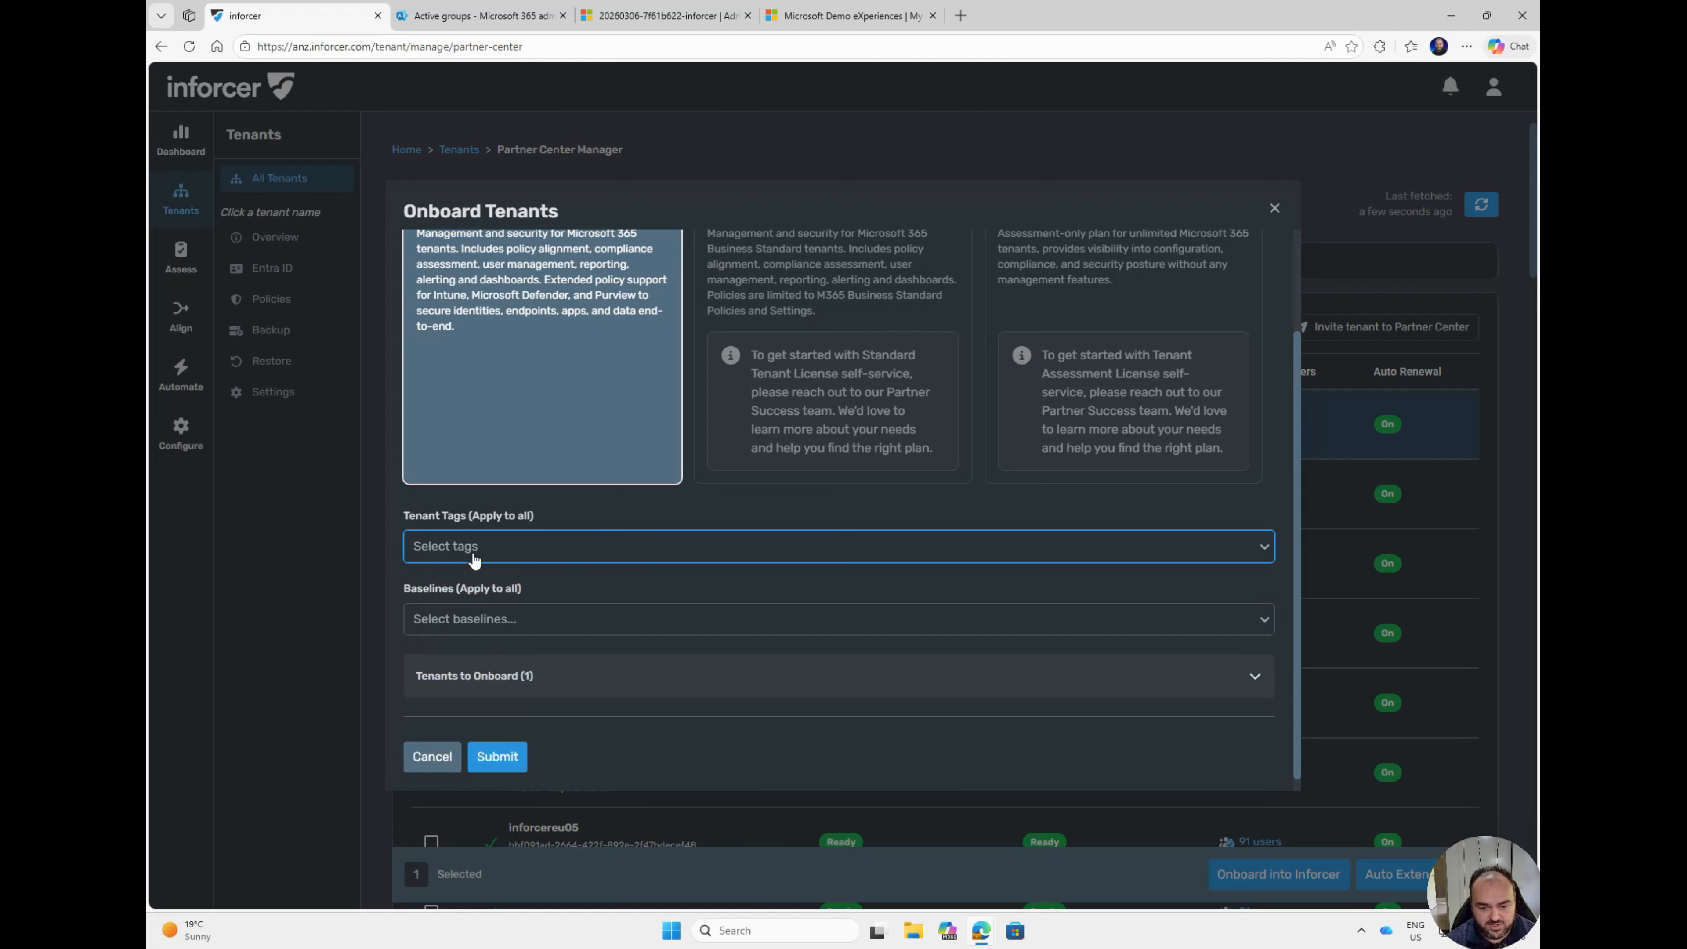
left_click(444, 624)
left_click(398, 622)
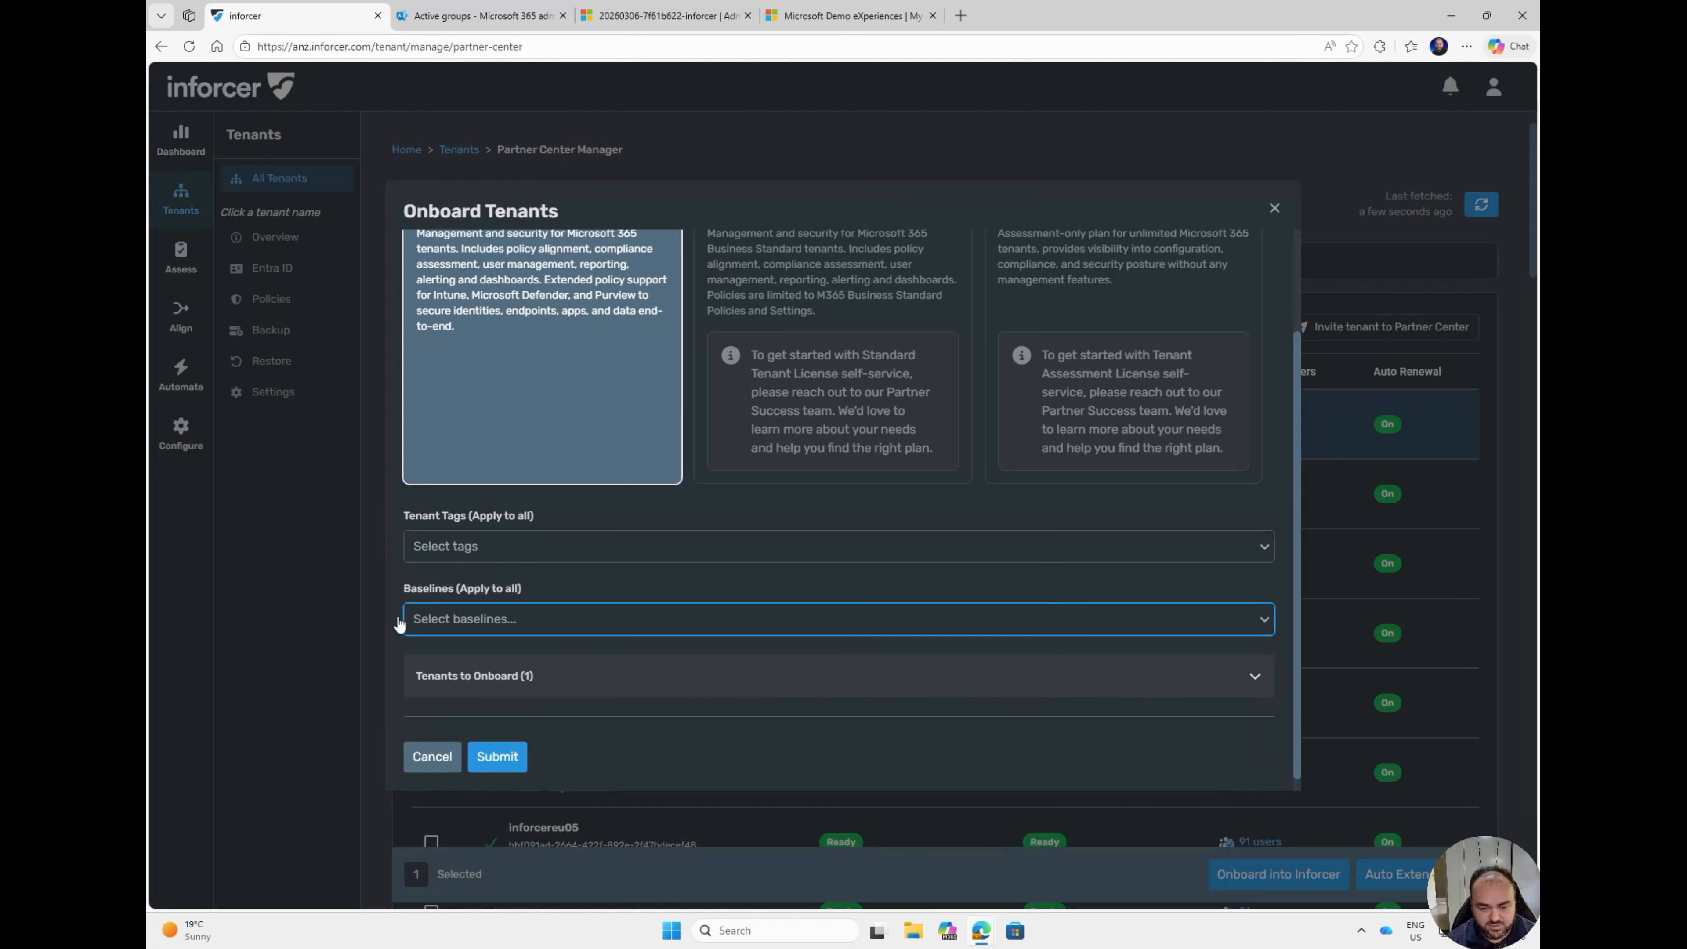